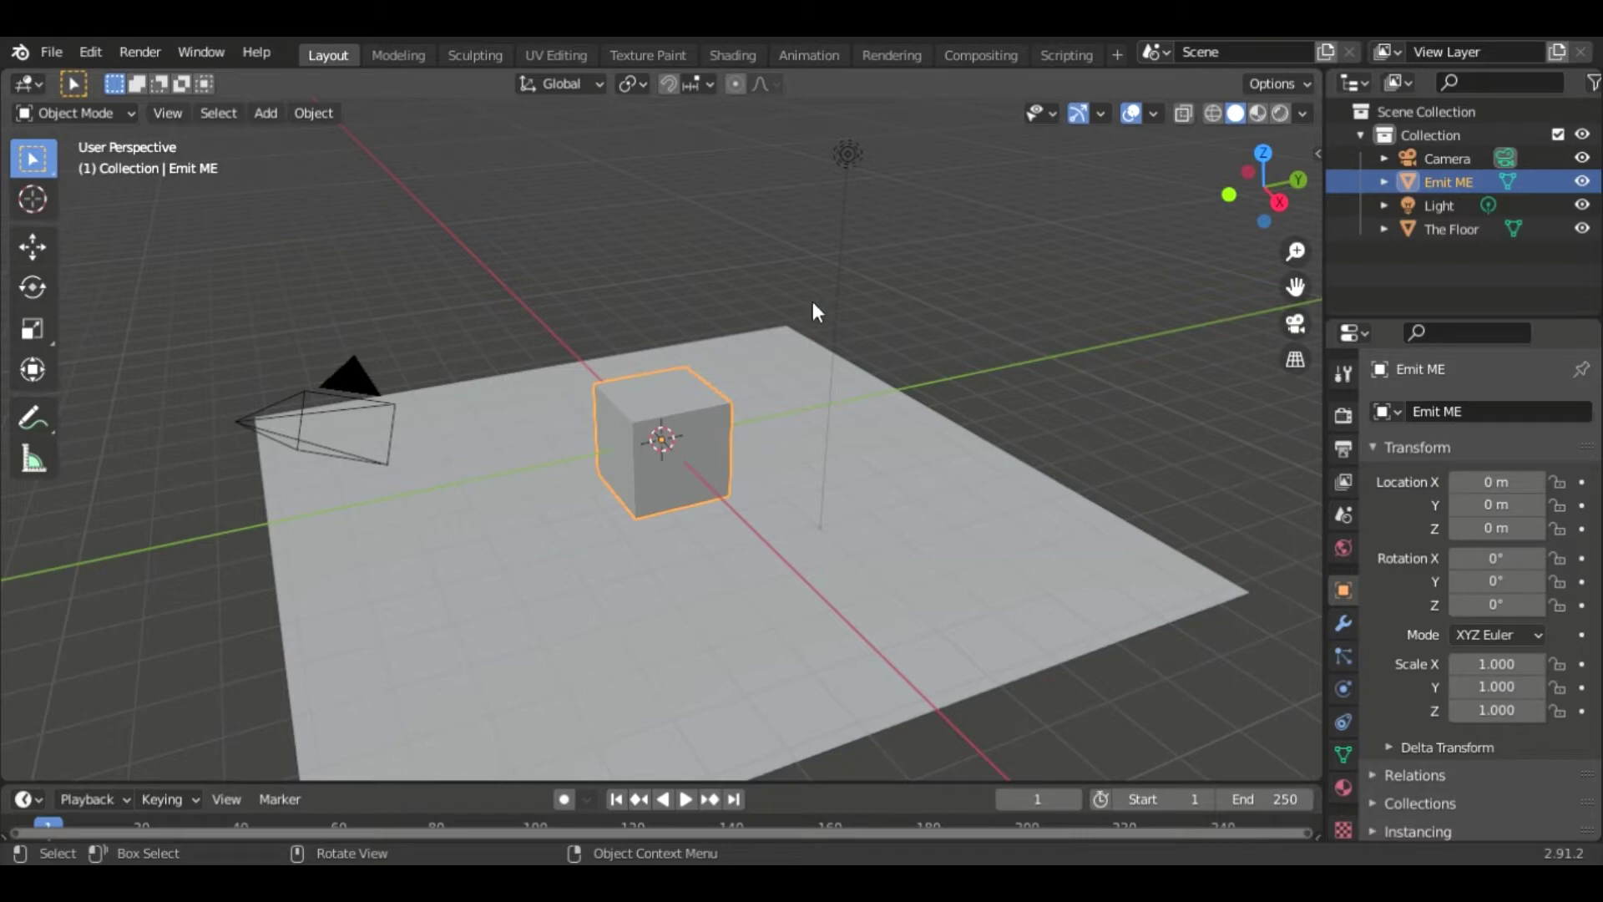
Step: Hide the scene light from the Outliner
{"action": "left_click", "coordinate": [1583, 209]}
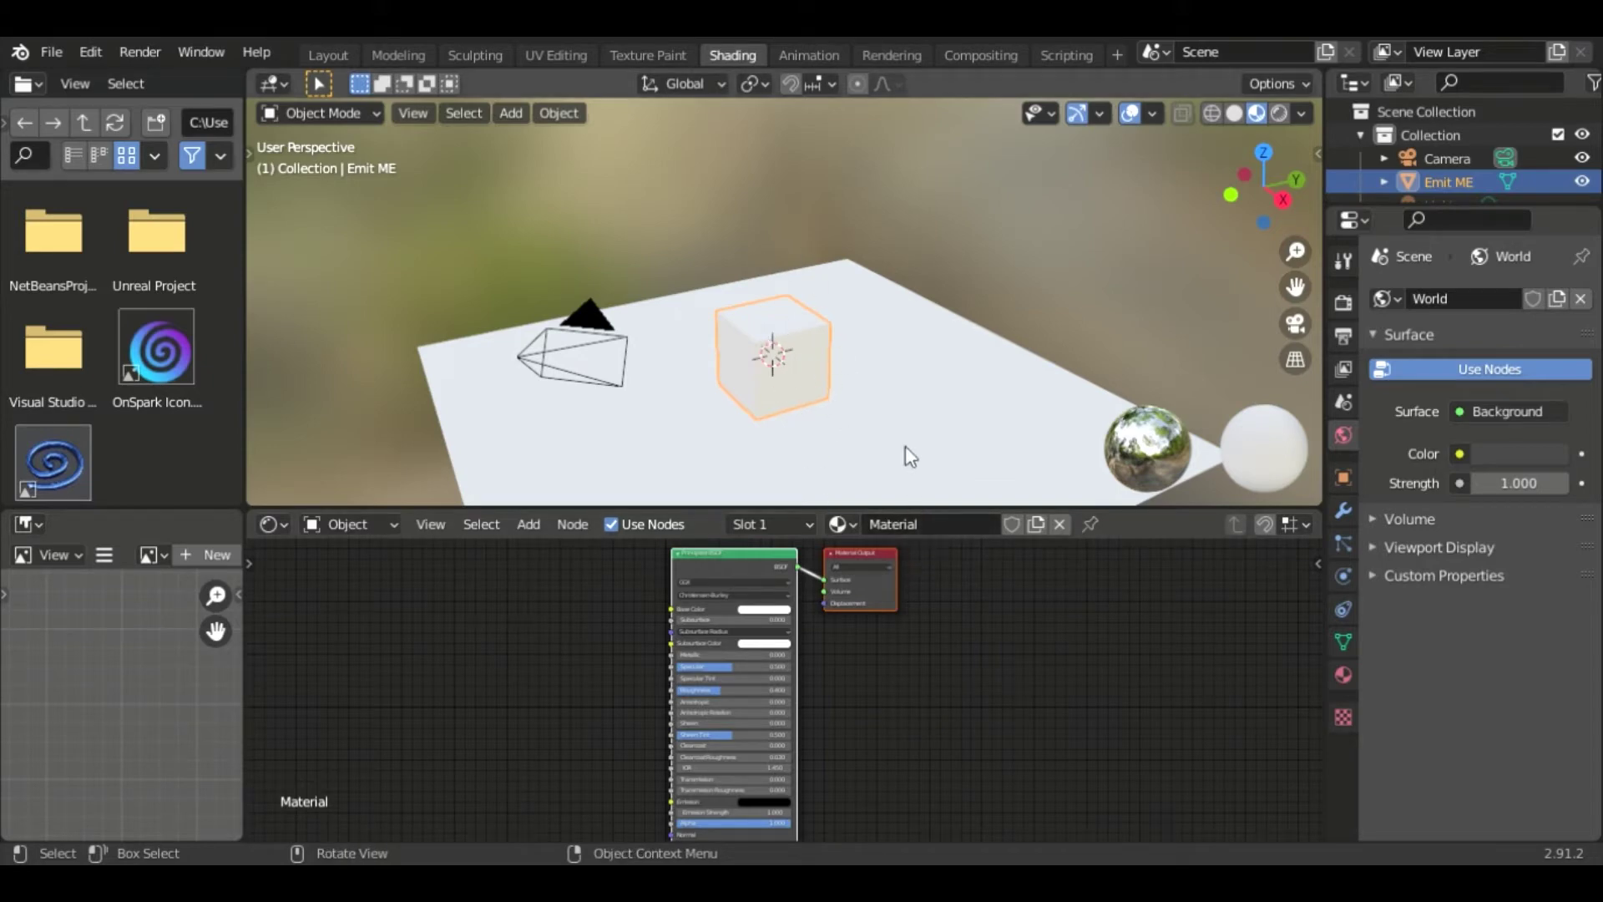
{"action": "scroll", "coordinate": [919, 656], "scroll_direction": "up", "scroll_amount": 1}
{"action": "scroll", "coordinate": [918, 656], "scroll_direction": "up", "scroll_amount": 1}
Step: Set the cube material's emission colour to a bright blue in Material Properties
{"action": "middle_click_drag", "start_coordinate": [930, 727], "coordinate": [923, 626]}
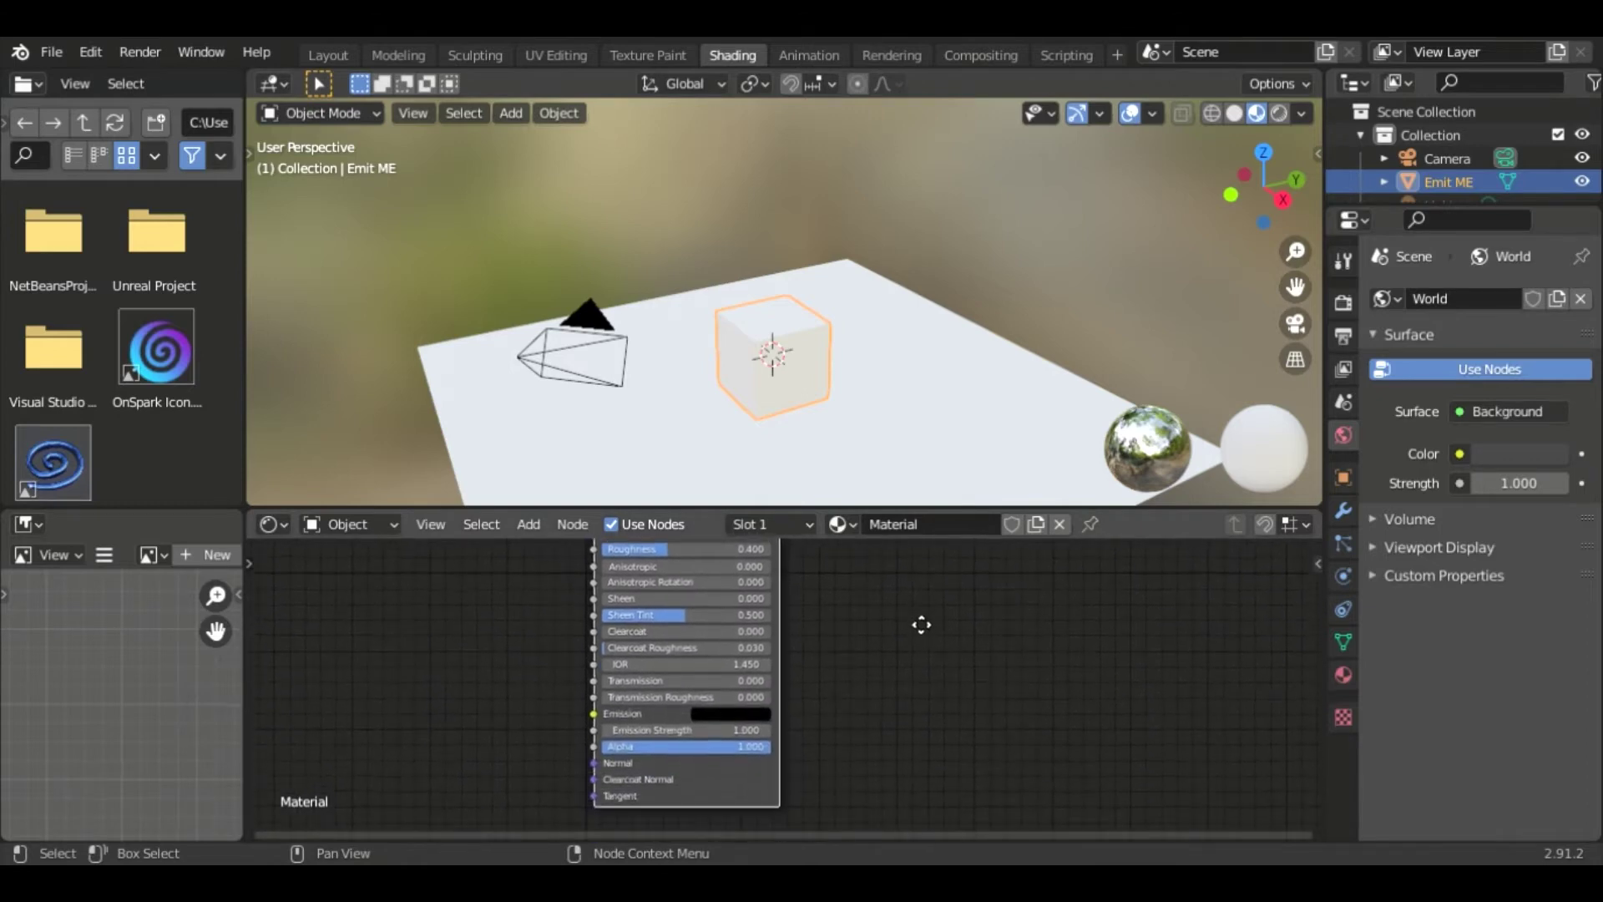
{"action": "left_click", "coordinate": [1344, 675]}
{"action": "scroll", "coordinate": [1503, 627], "scroll_direction": "down", "scroll_amount": 2}
{"action": "scroll", "coordinate": [1534, 681], "scroll_direction": "down", "scroll_amount": 4}
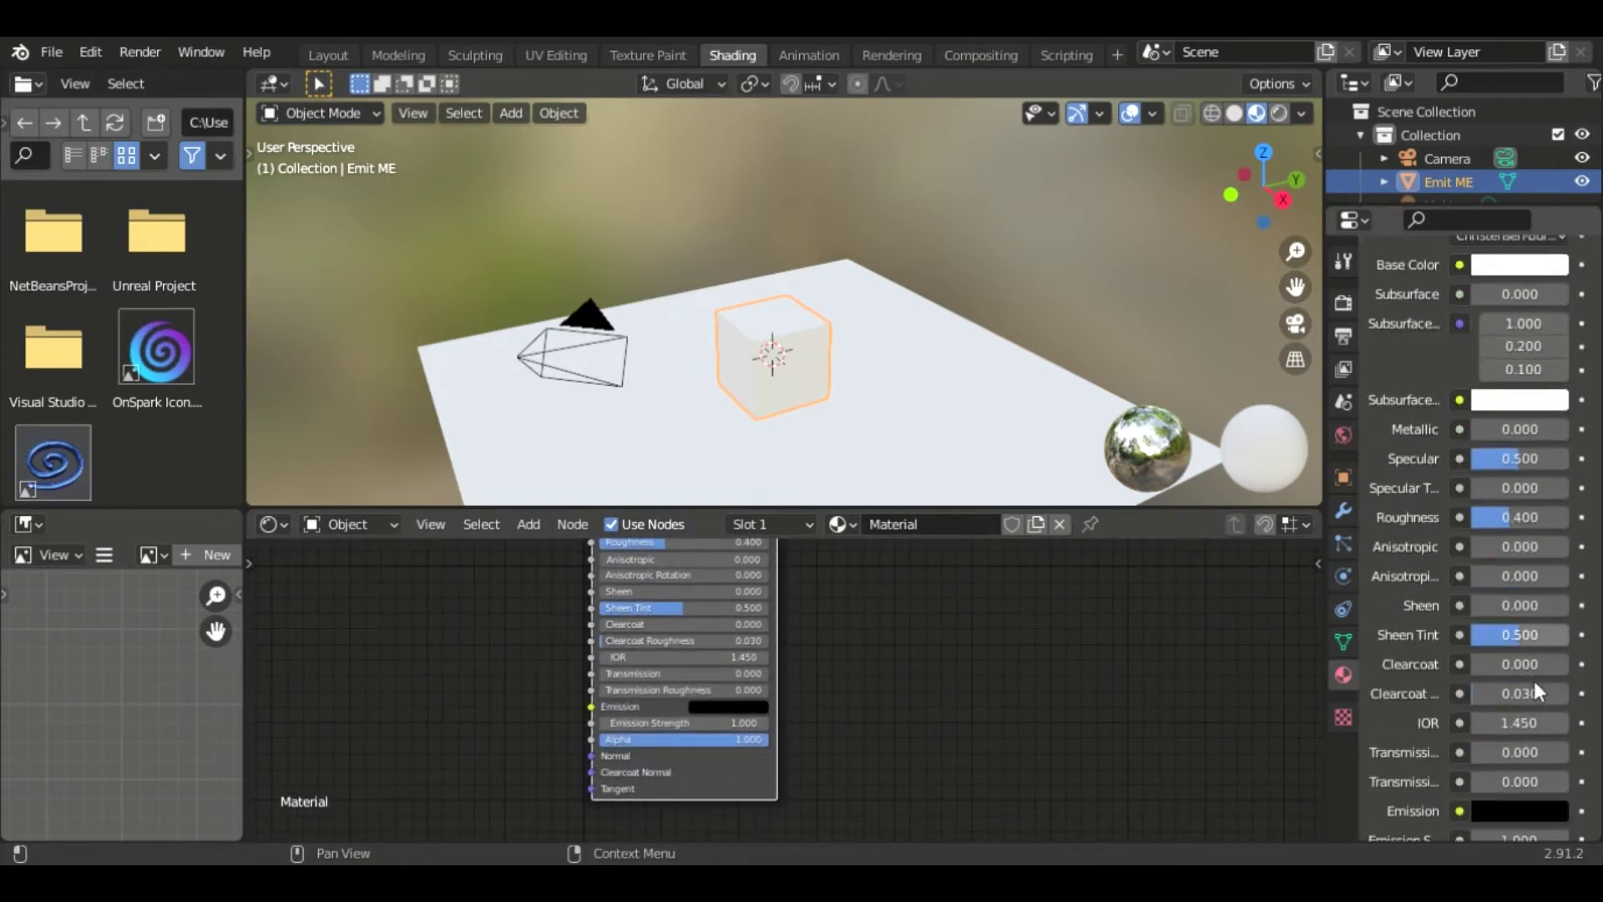
{"action": "scroll", "coordinate": [1534, 679], "scroll_direction": "down", "scroll_amount": 4}
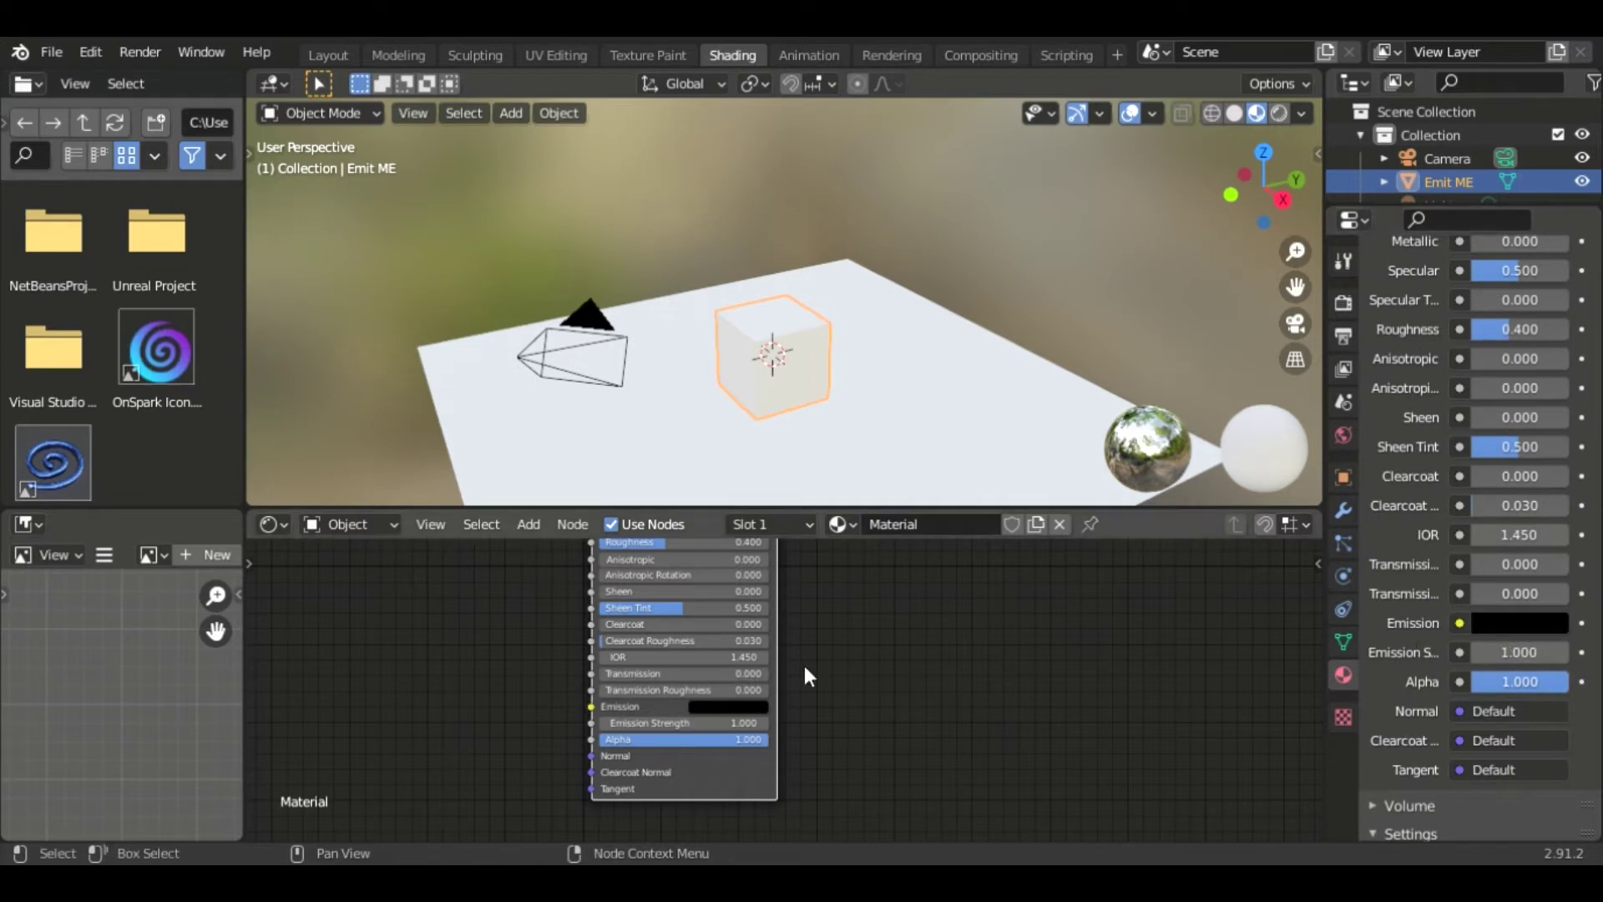
{"action": "left_click", "coordinate": [717, 701]}
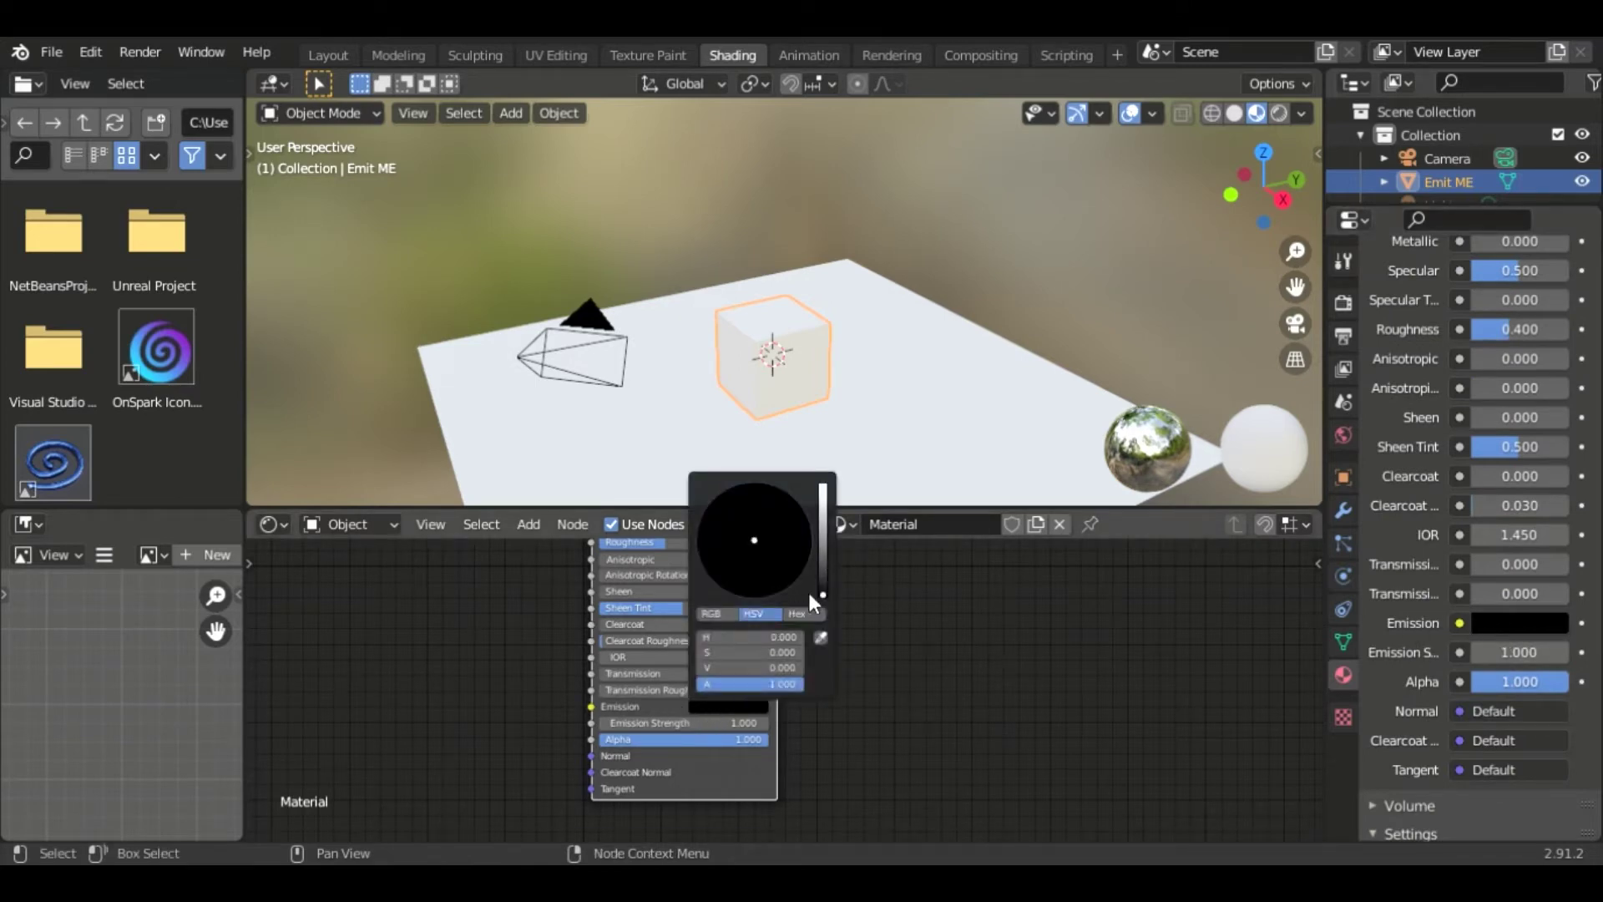
{"action": "left_click_drag", "start_coordinate": [822, 592], "coordinate": [828, 486]}
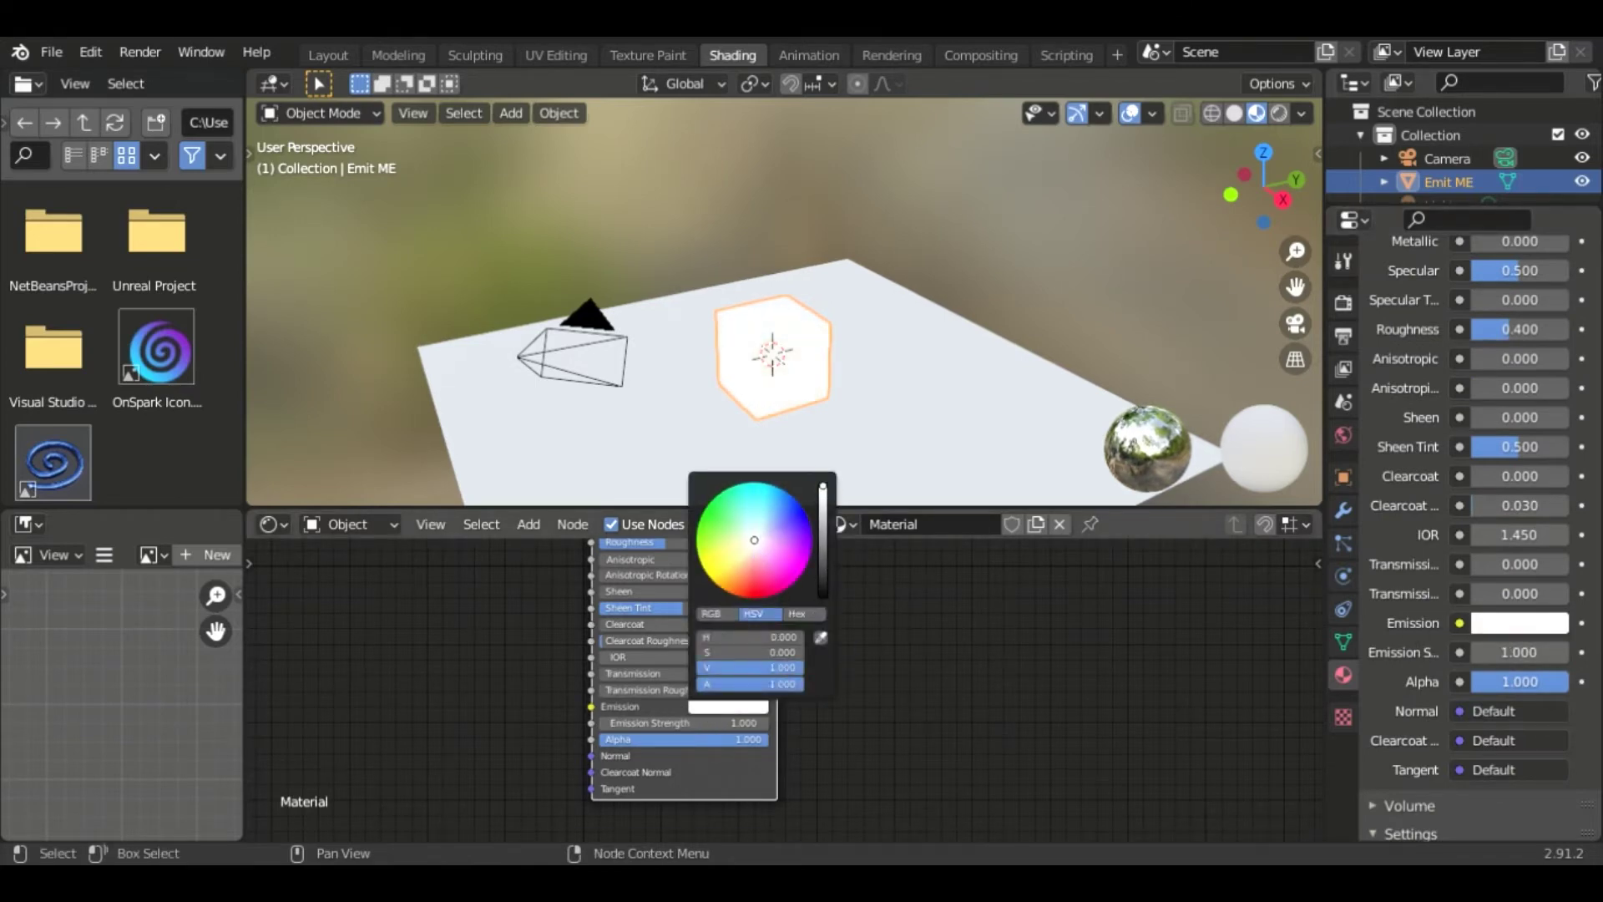
{"action": "left_click_drag", "start_coordinate": [777, 551], "coordinate": [790, 523]}
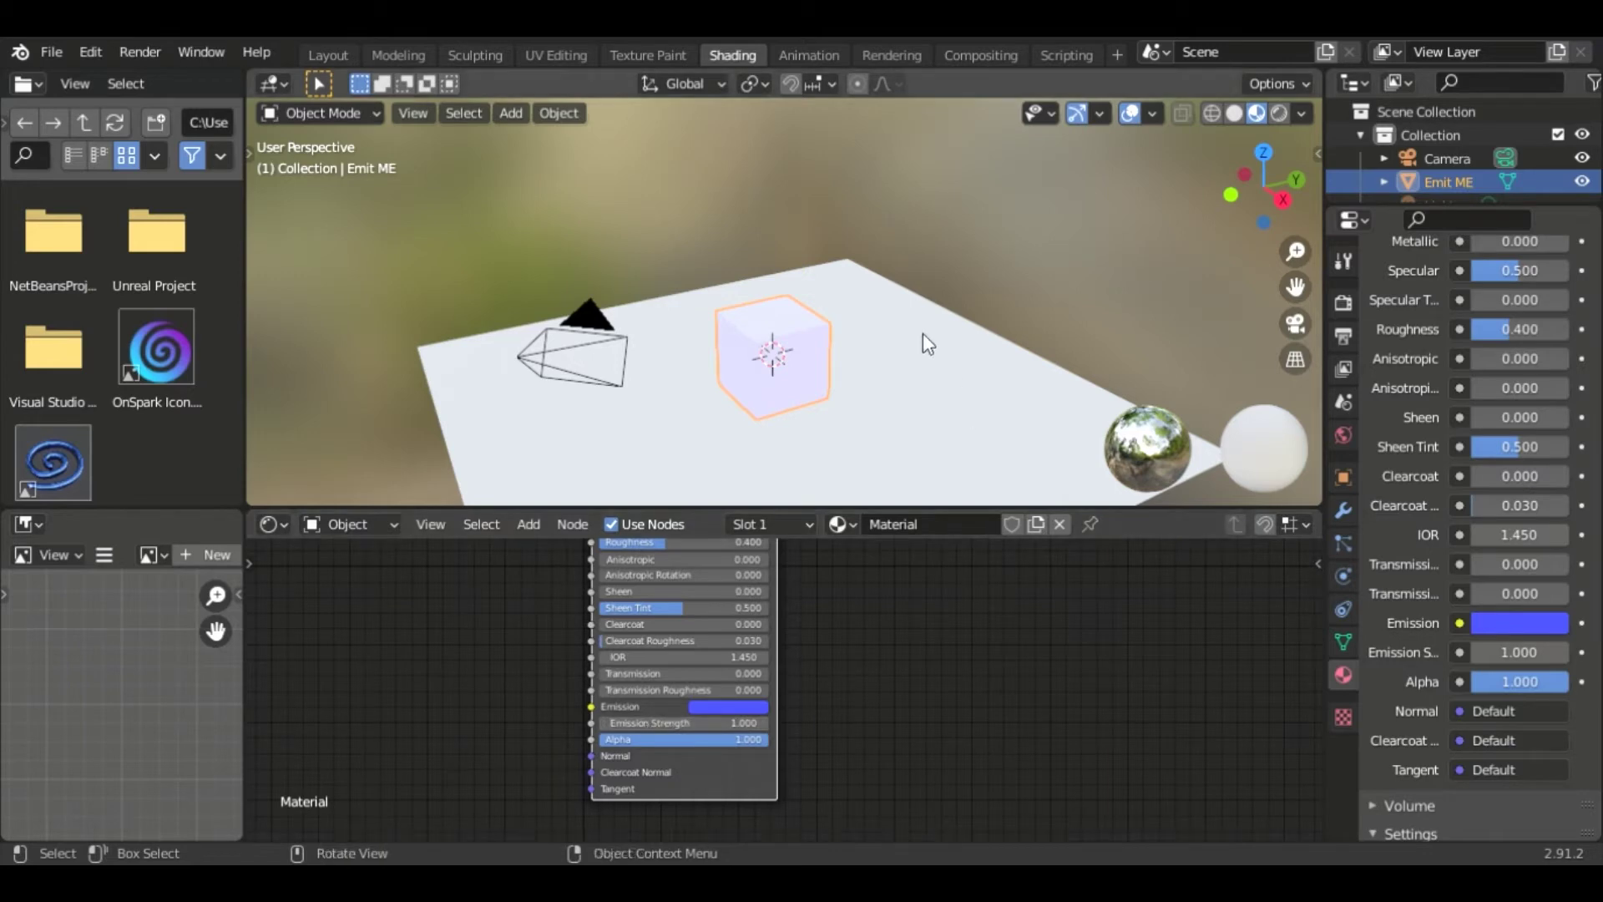
Step: Switch the viewport to rendered shading and show the Eevee render settings
{"action": "left_click", "coordinate": [1278, 114]}
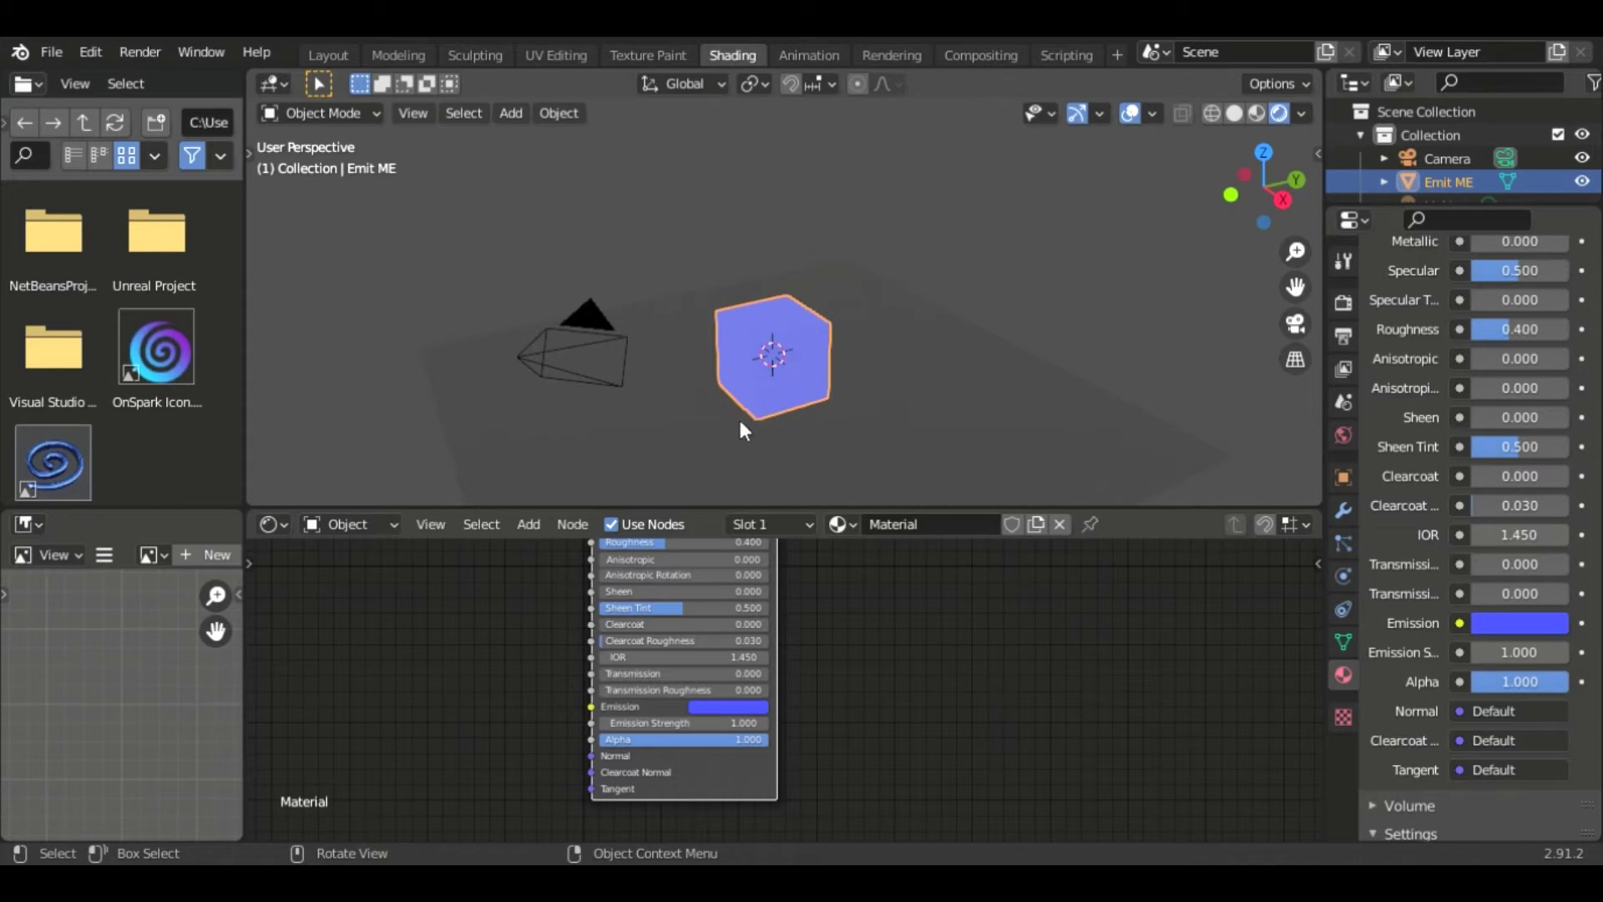
{"action": "left_click", "coordinate": [1343, 302]}
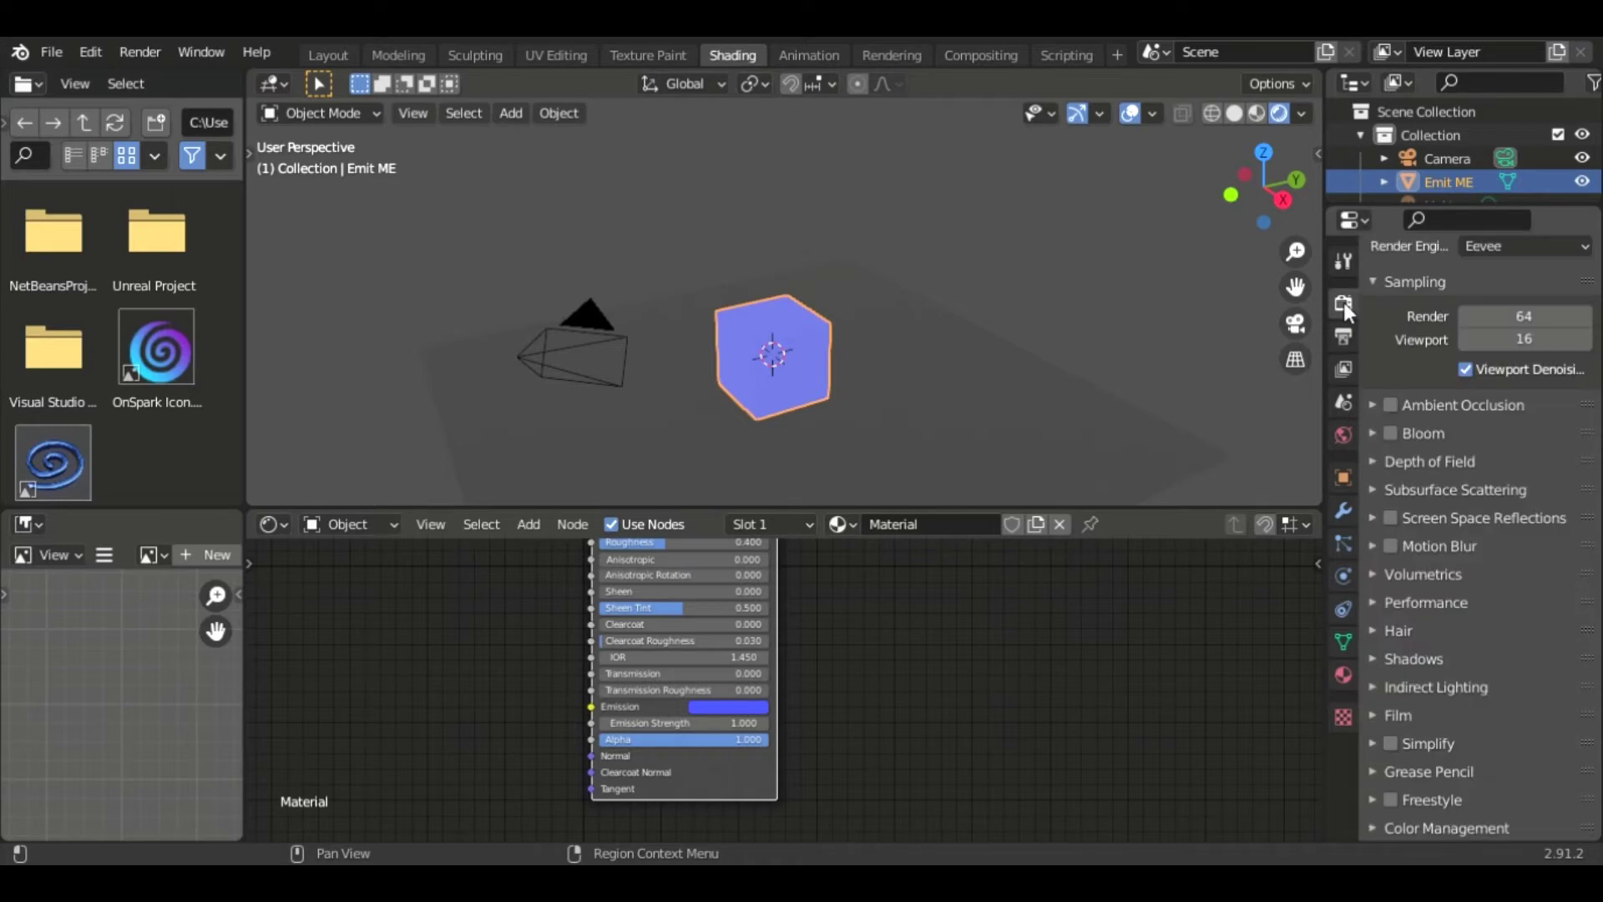
Step: Enable Bloom and raise the cube's emission strength to 5.5, toggling bloom to compare
{"action": "left_click", "coordinate": [1391, 432]}
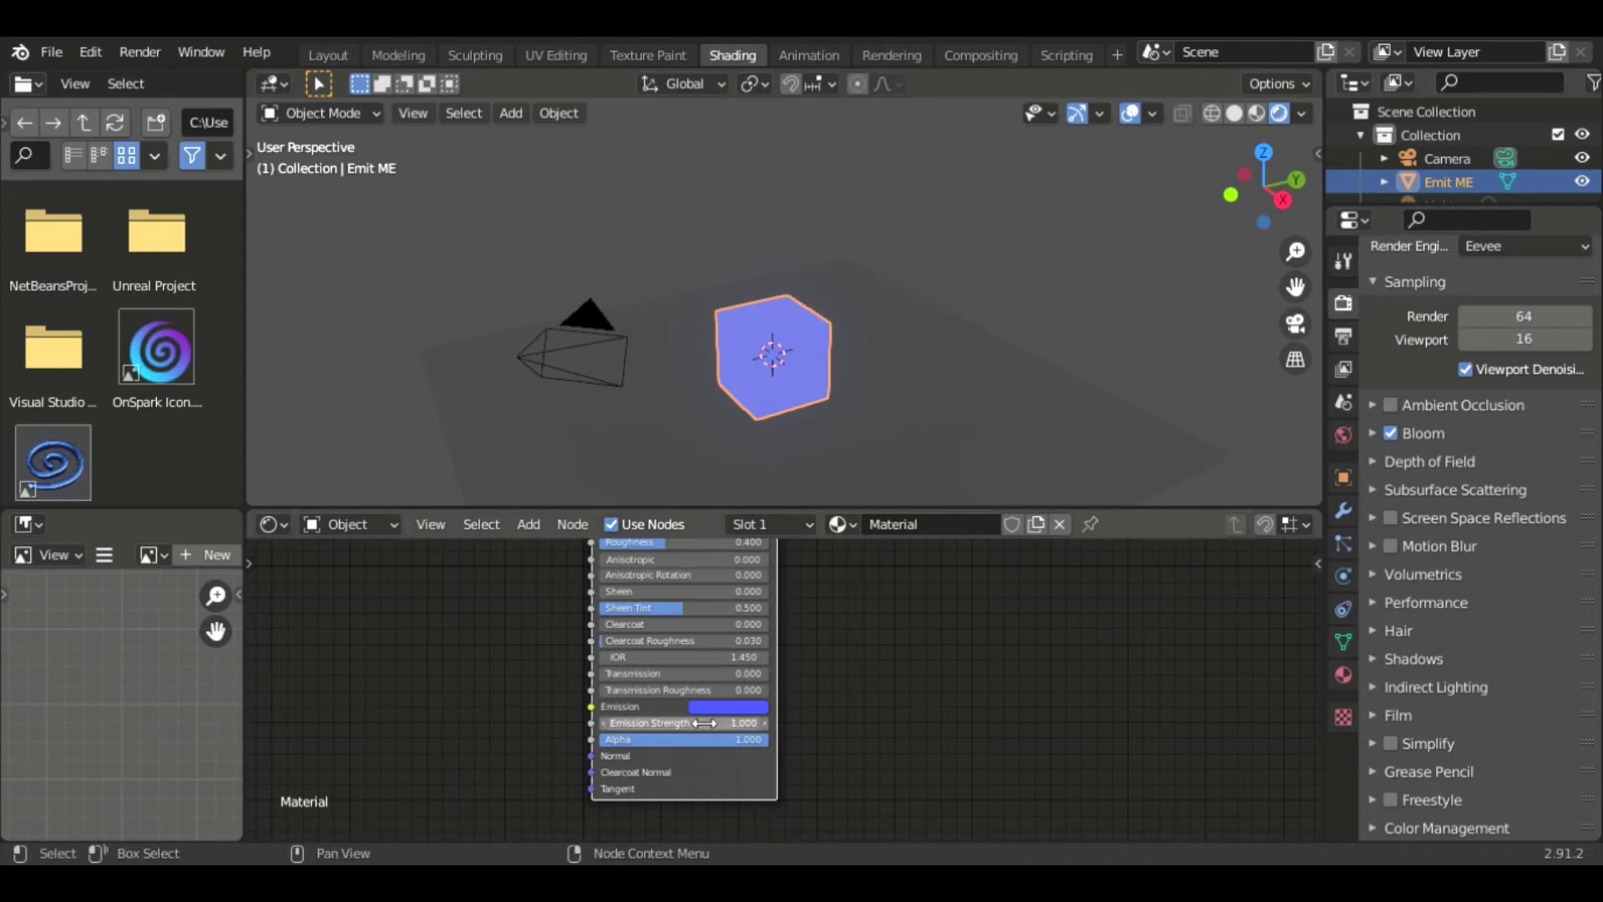
{"action": "mouse_move", "coordinate": [683, 723]}
{"action": "left_mouse_down"}
{"action": "mouse_move", "coordinate": [789, 723]}
{"action": "mouse_move", "coordinate": [714, 723]}
{"action": "left_mouse_up"}
{"action": "left_click", "coordinate": [1389, 429]}
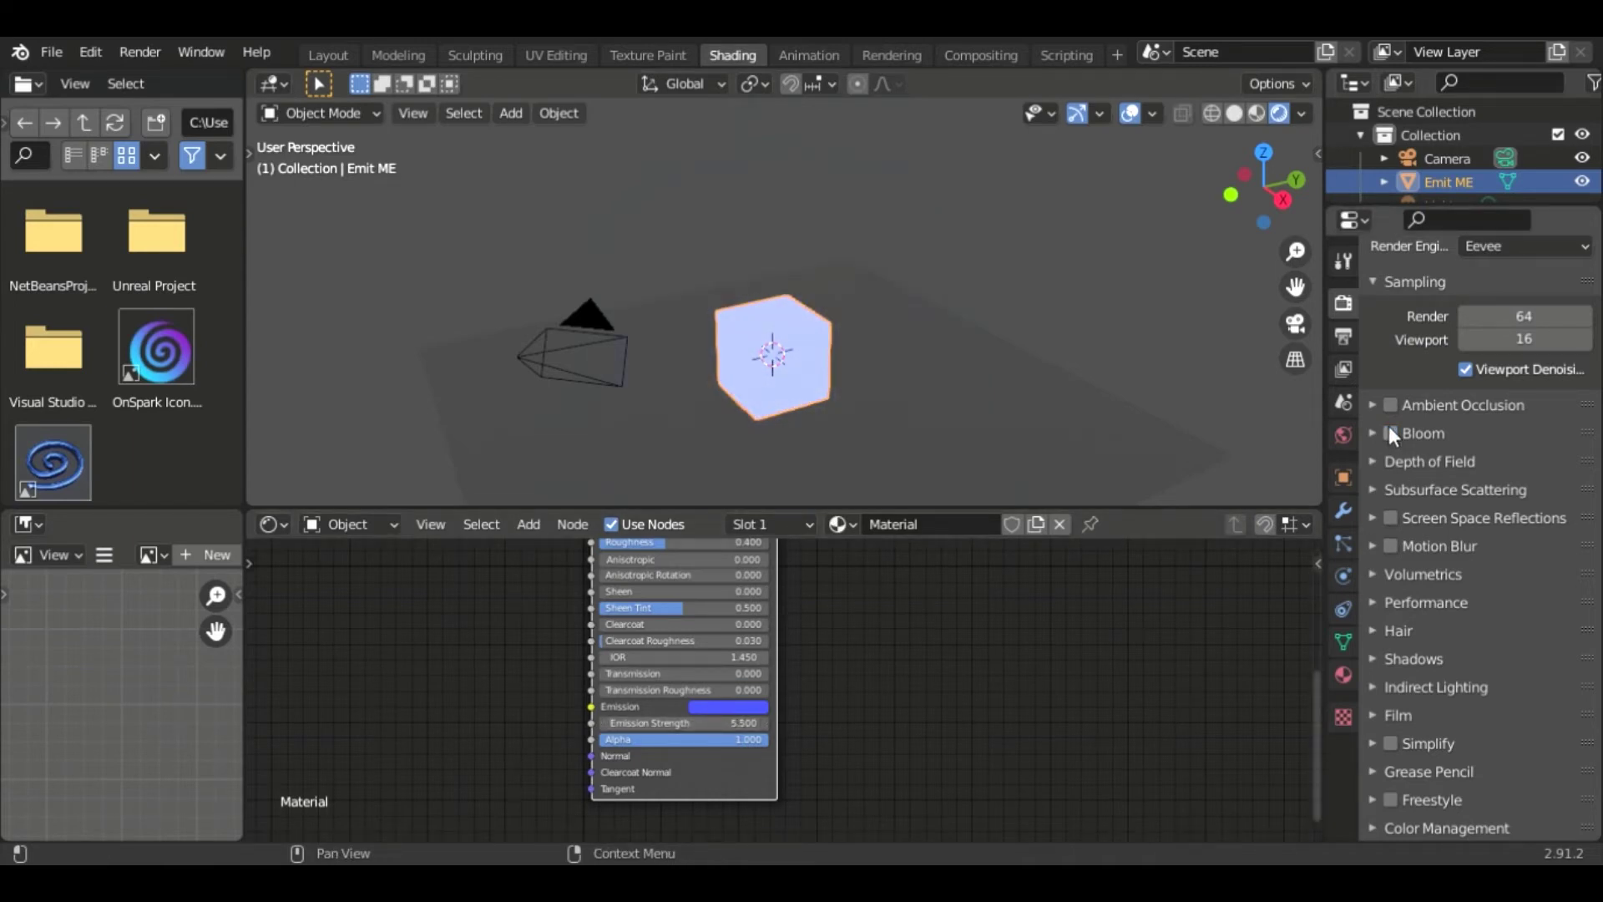
{"action": "left_click", "coordinate": [1389, 432]}
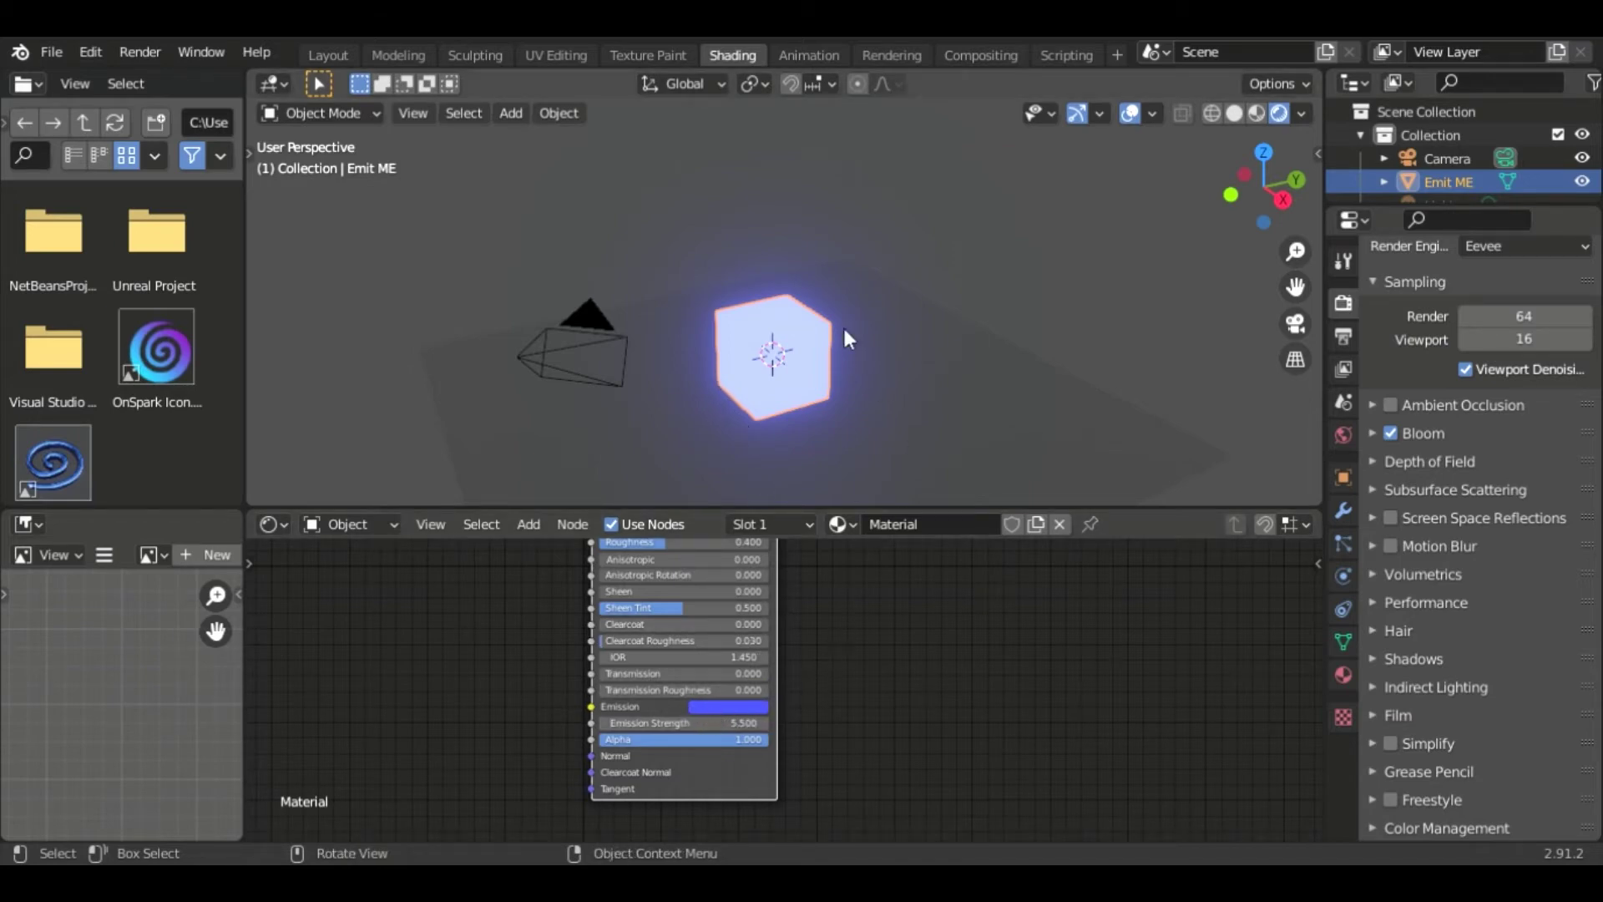
Step: Set the bloom radius to 10, then reduce it to about 4.67 for a tighter glow
{"action": "left_click", "coordinate": [1373, 432]}
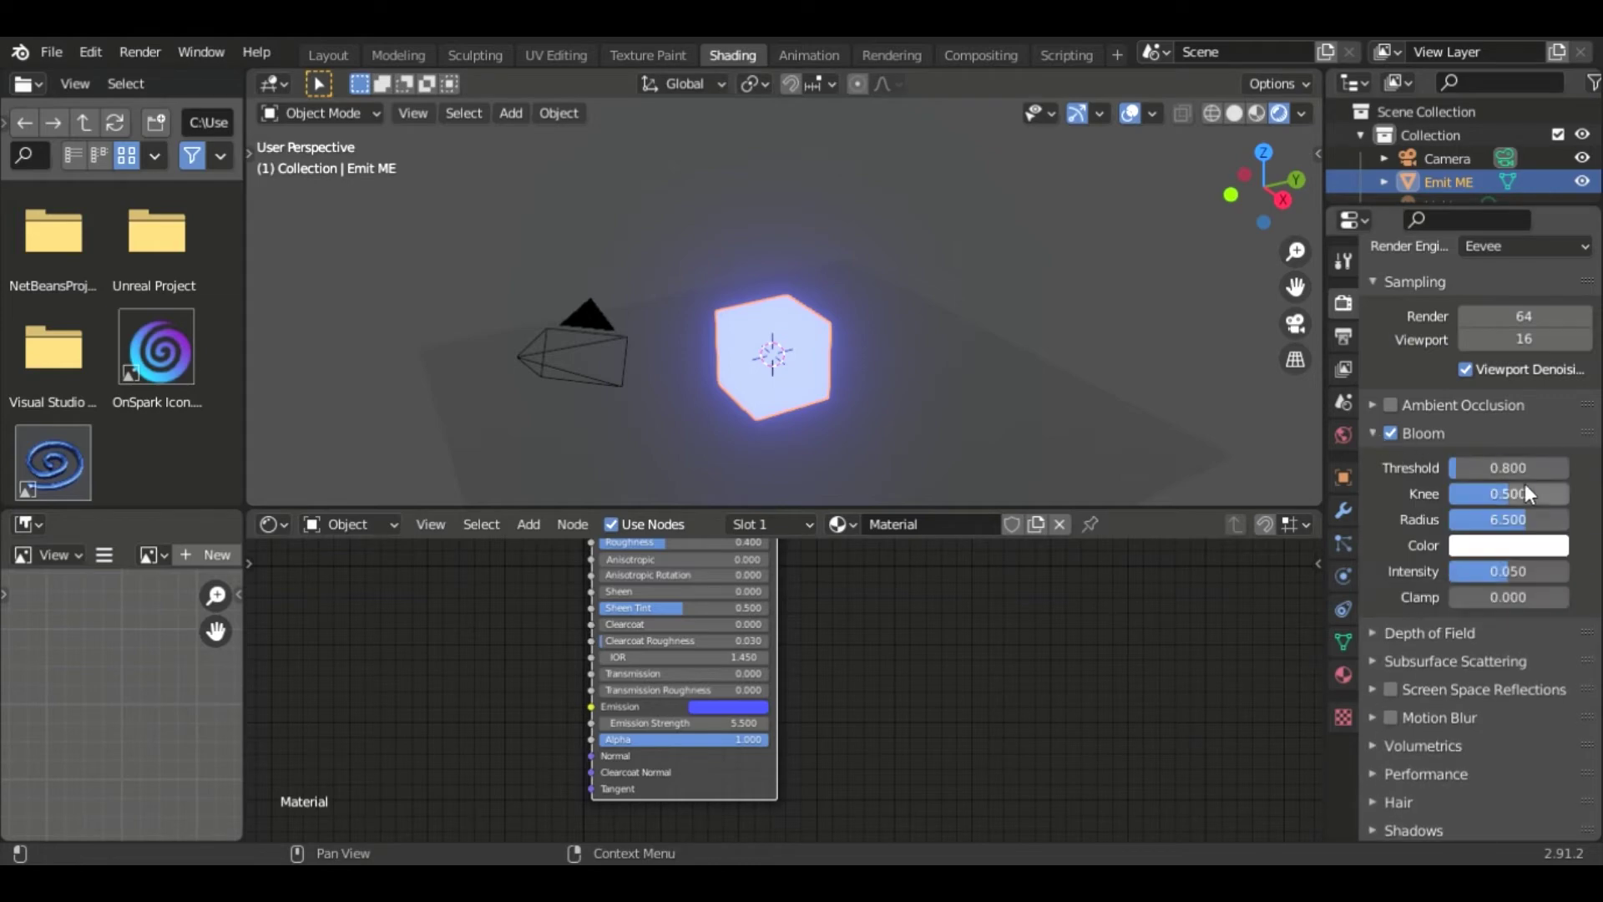
{"action": "double_click", "coordinate": [1527, 519]}
{"action": "type", "text": "10"}
{"action": "key", "text": "Return"}
{"action": "mouse_move", "coordinate": [1507, 518]}
{"action": "left_mouse_down"}
{"action": "mouse_move", "coordinate": [1465, 518]}
{"action": "mouse_move", "coordinate": [1518, 518]}
{"action": "left_mouse_up"}
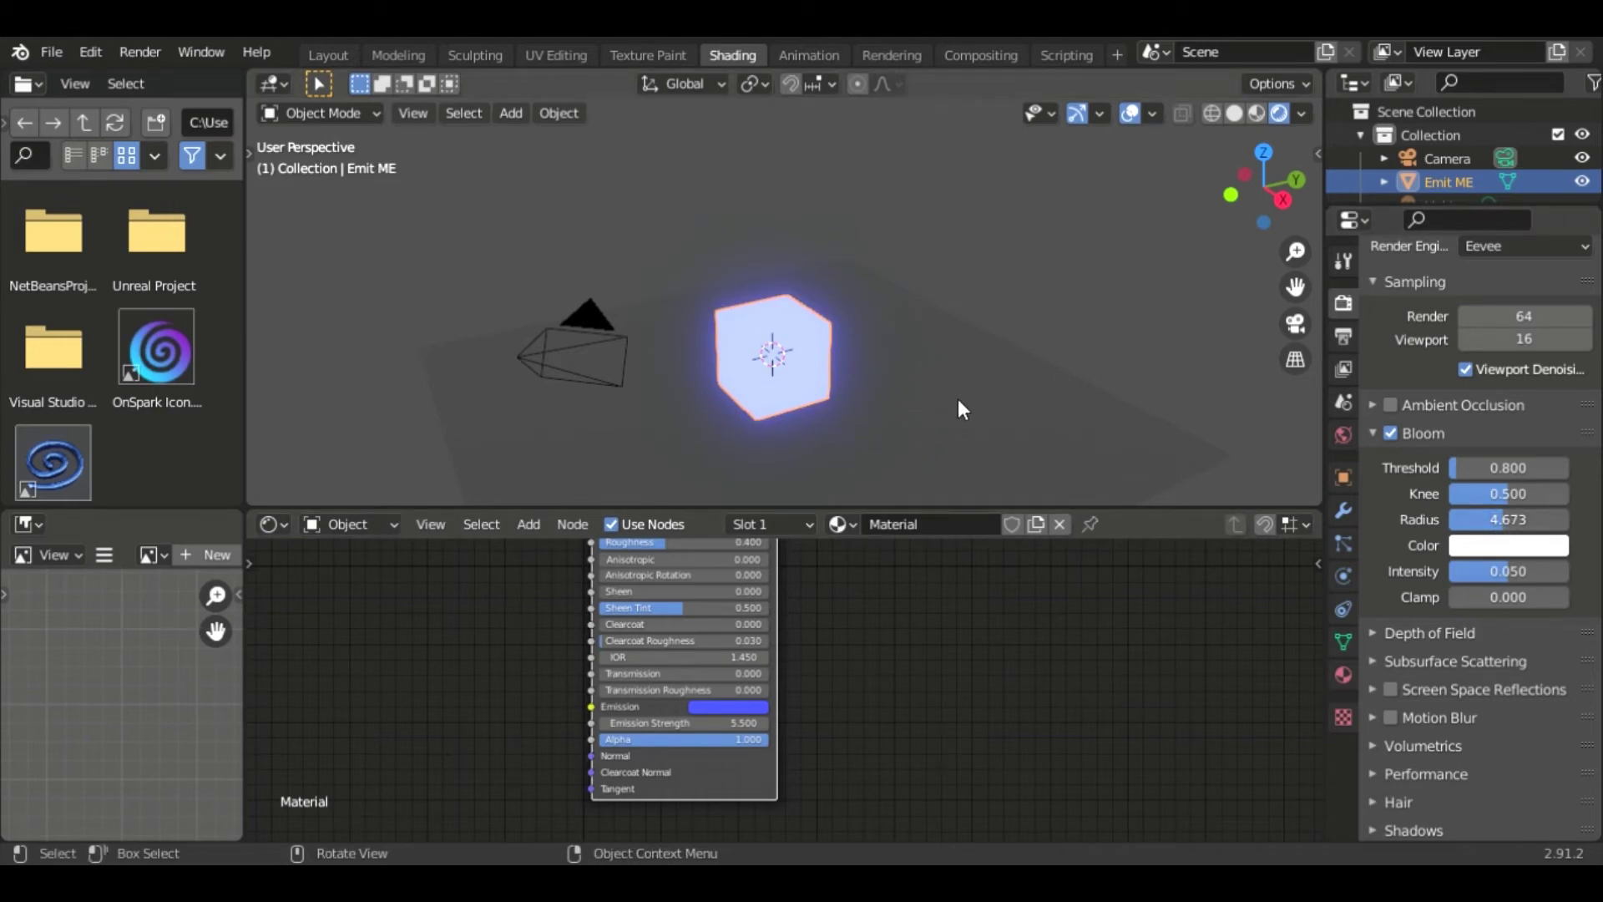
Step: Assign Material.001 to the floor plane and make its base colour black
{"action": "left_click", "coordinate": [1050, 452]}
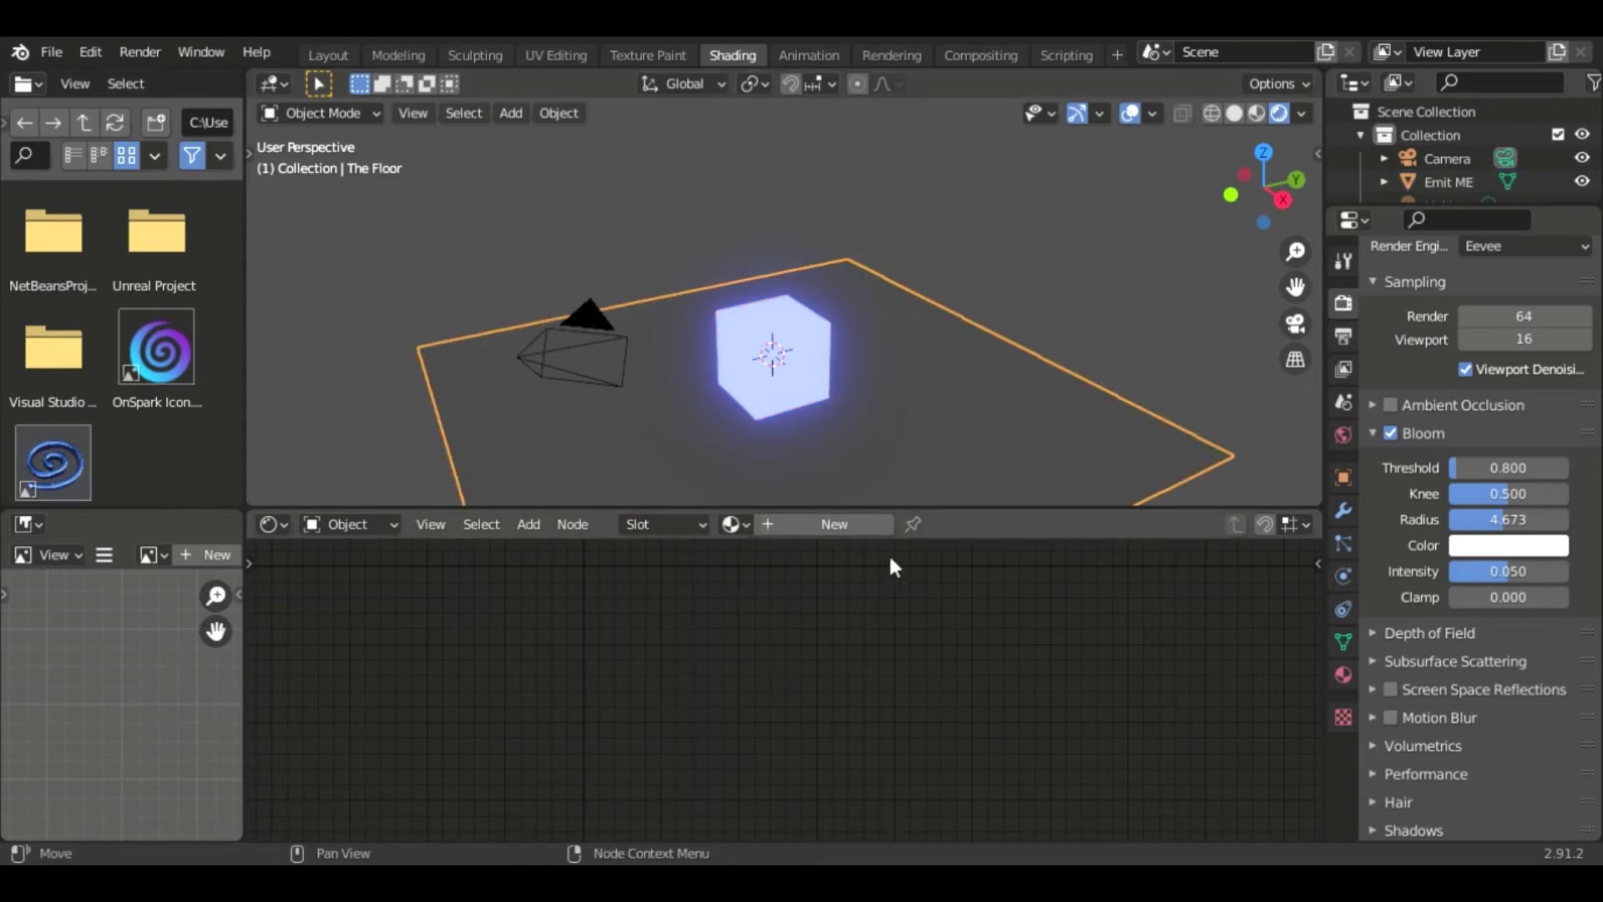
{"action": "left_click", "coordinate": [733, 524]}
{"action": "left_click", "coordinate": [795, 560]}
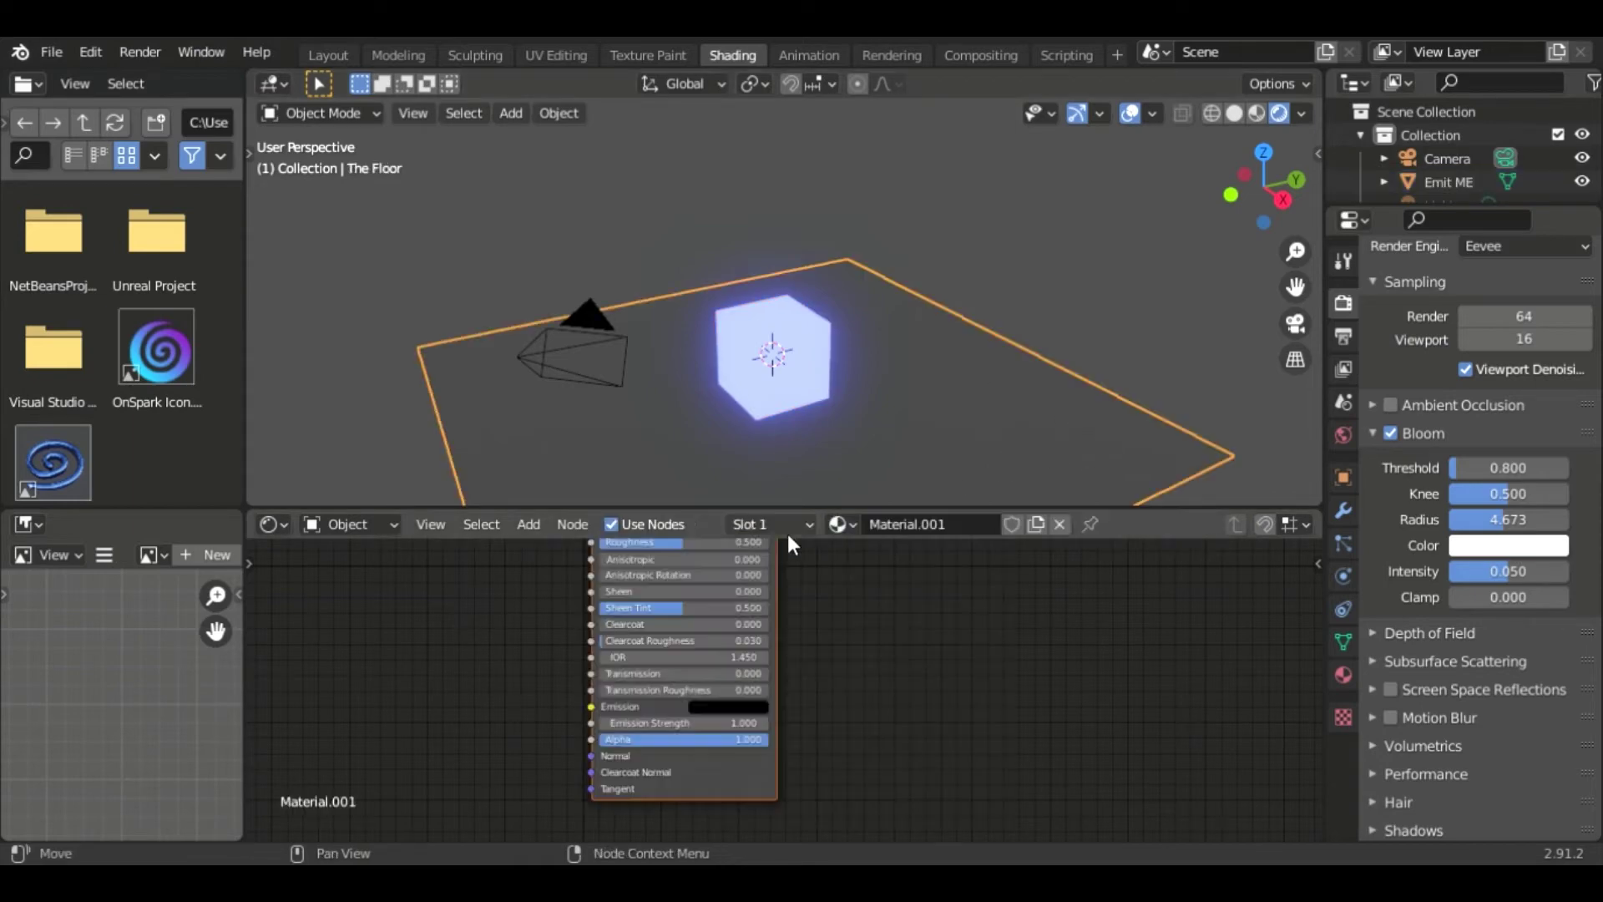
{"action": "scroll", "coordinate": [858, 689], "scroll_direction": "up", "scroll_amount": 1}
{"action": "middle_click_drag", "start_coordinate": [864, 697], "coordinate": [871, 809]}
{"action": "left_click", "coordinate": [742, 683]}
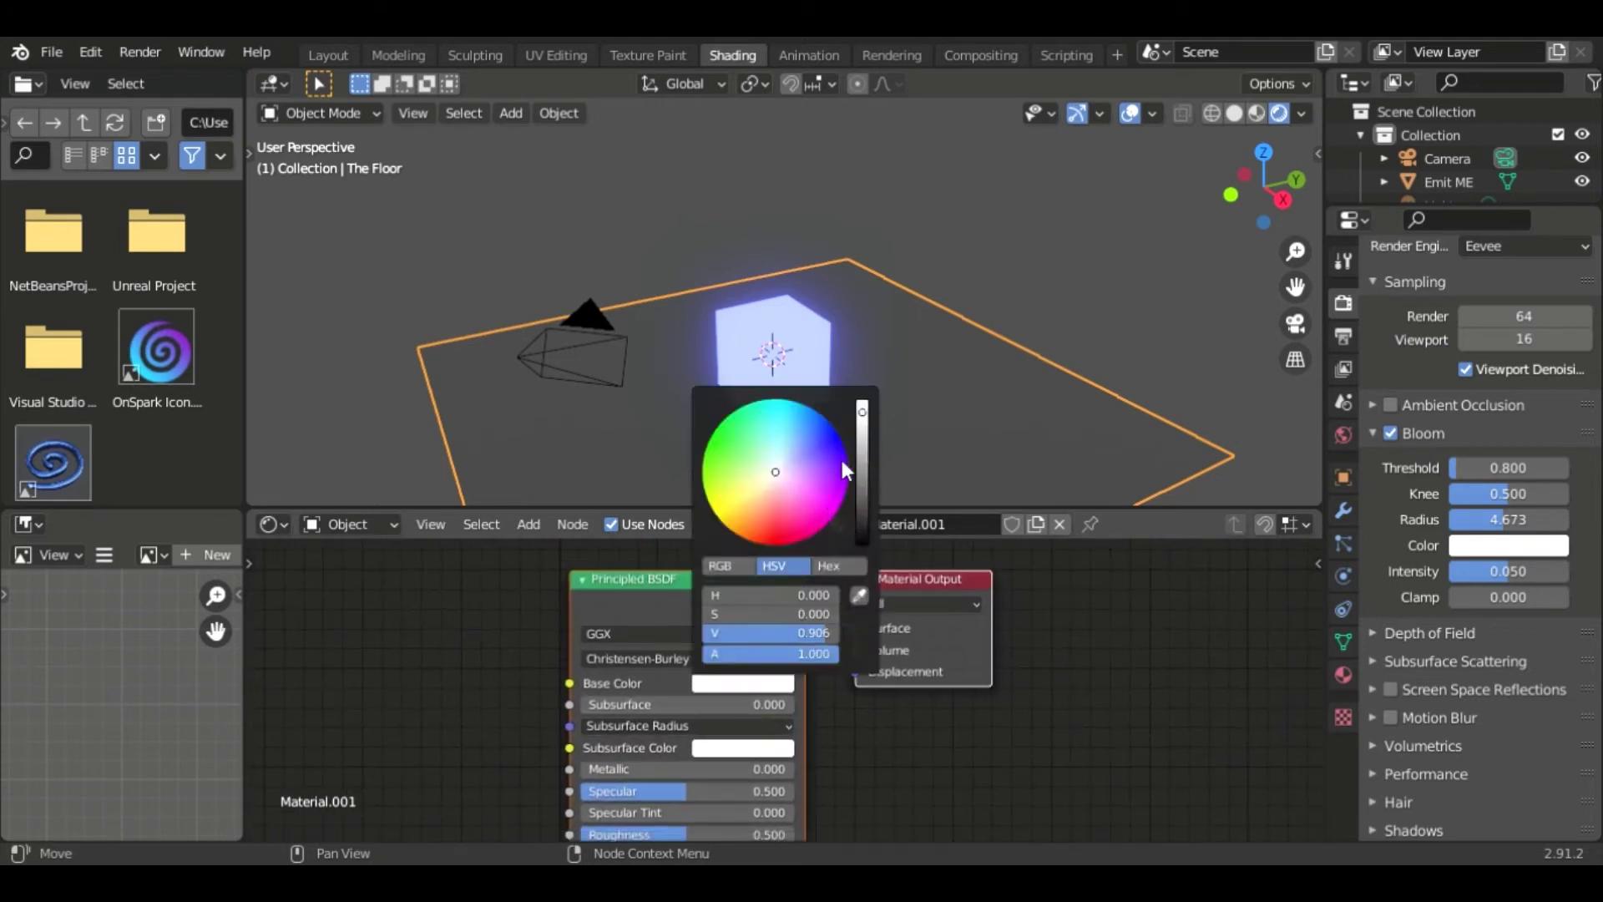
{"action": "left_click_drag", "start_coordinate": [859, 420], "coordinate": [862, 540]}
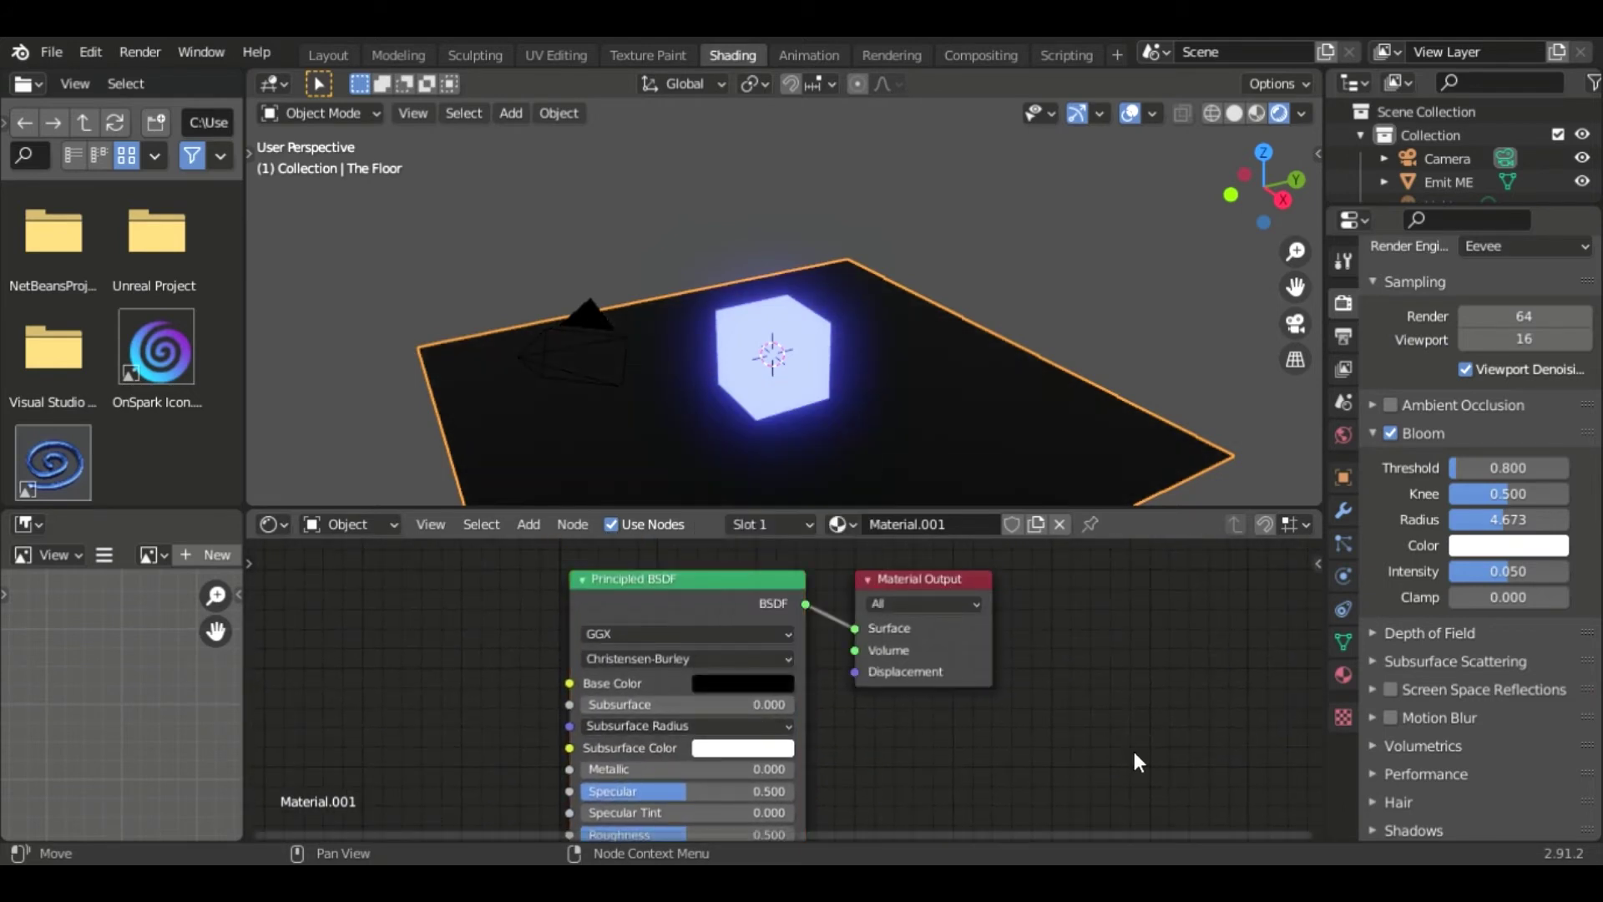
{"action": "middle_click_drag", "start_coordinate": [1147, 407], "coordinate": [883, 361]}
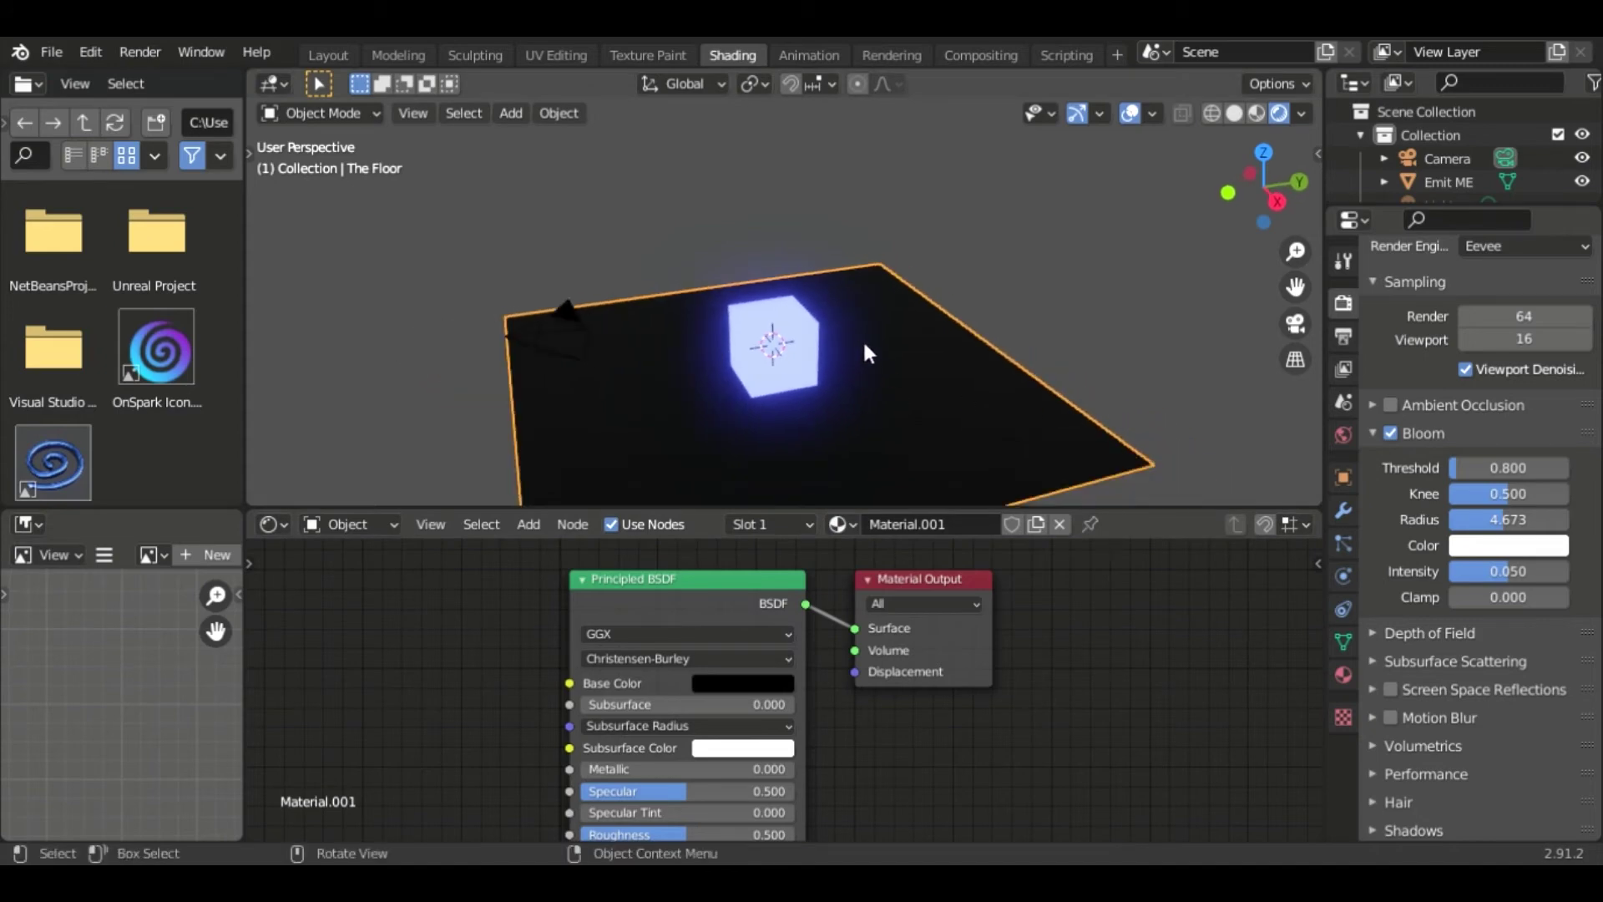
Step: Enable Ambient Occlusion with a 2 m distance
{"action": "left_click", "coordinate": [1370, 432]}
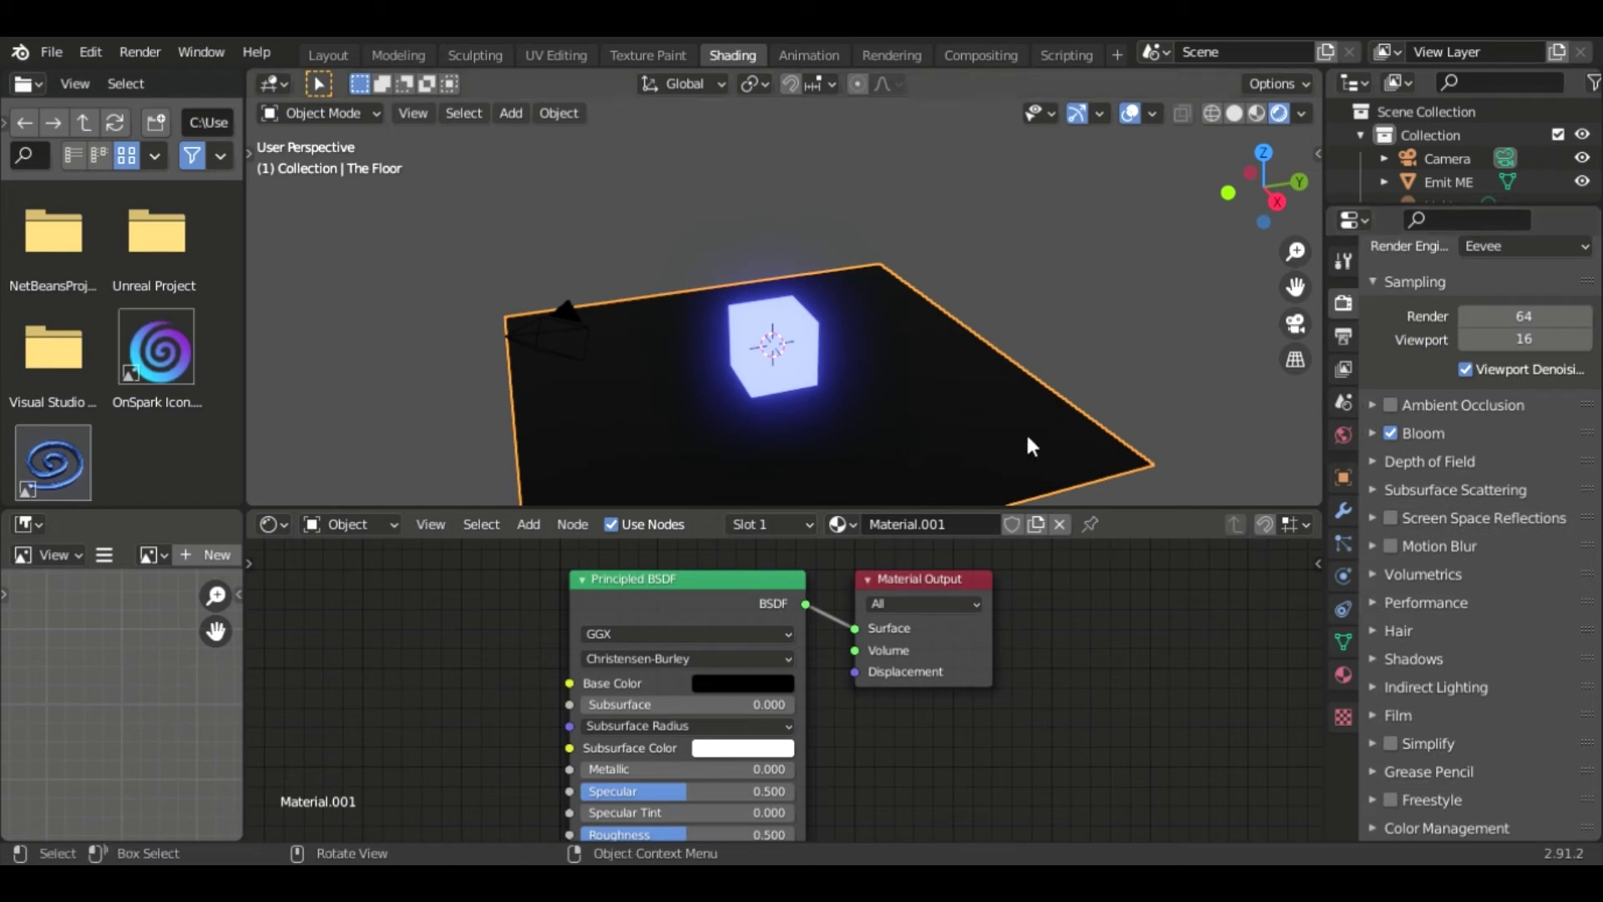
{"action": "left_click", "coordinate": [1391, 403]}
{"action": "left_click", "coordinate": [1453, 405]}
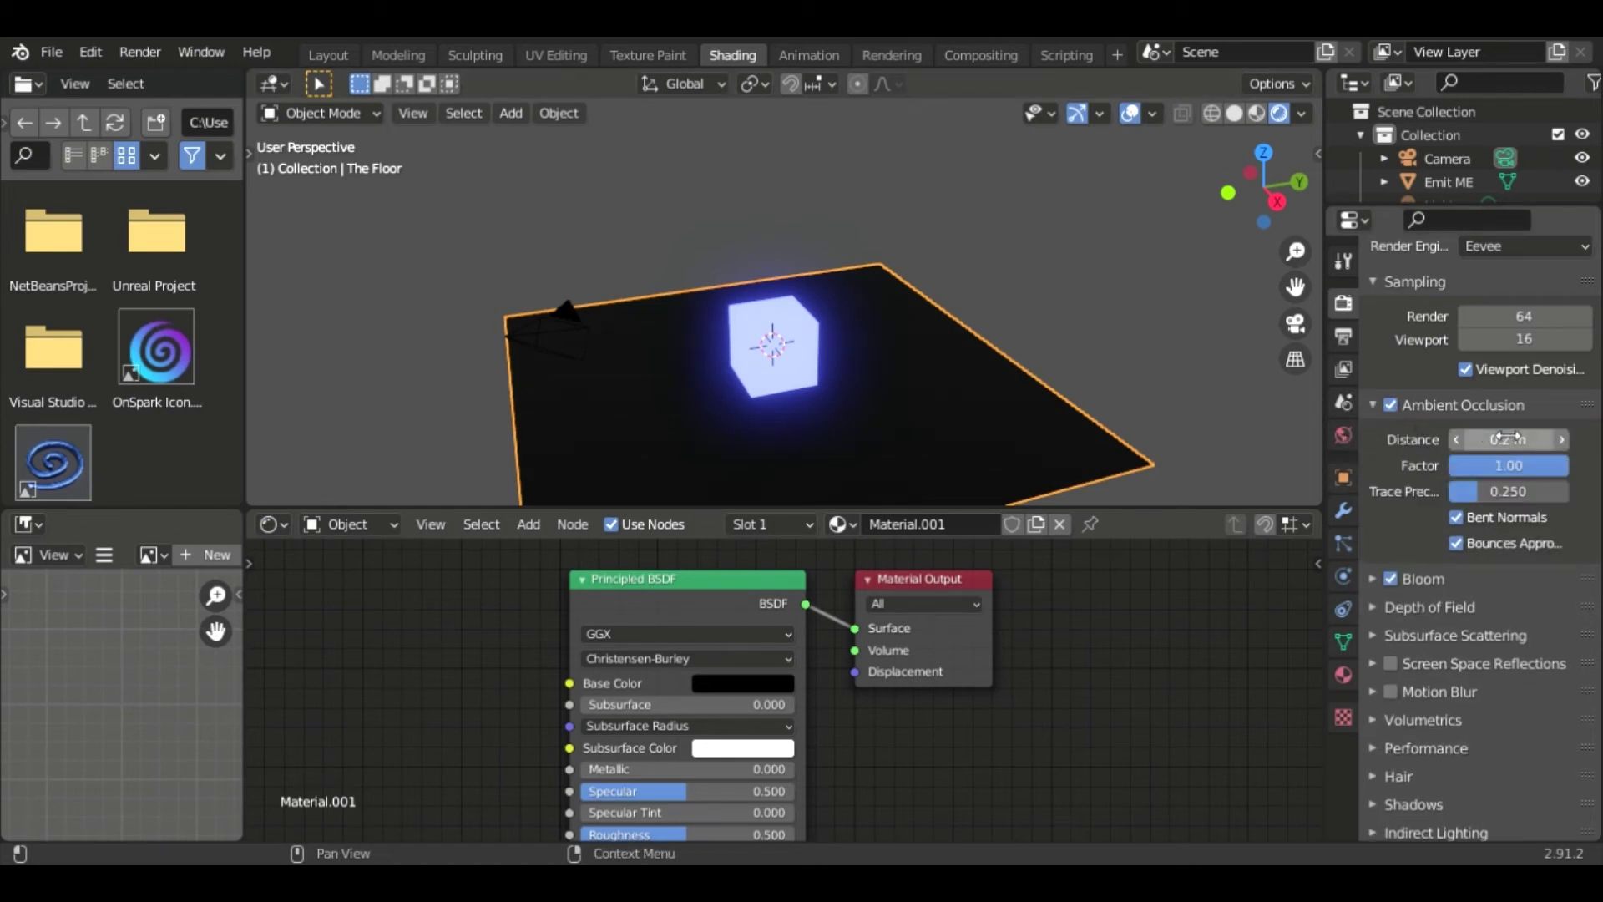
{"action": "left_click", "coordinate": [1509, 437]}
{"action": "type", "text": "2"}
{"action": "key", "text": "Return"}
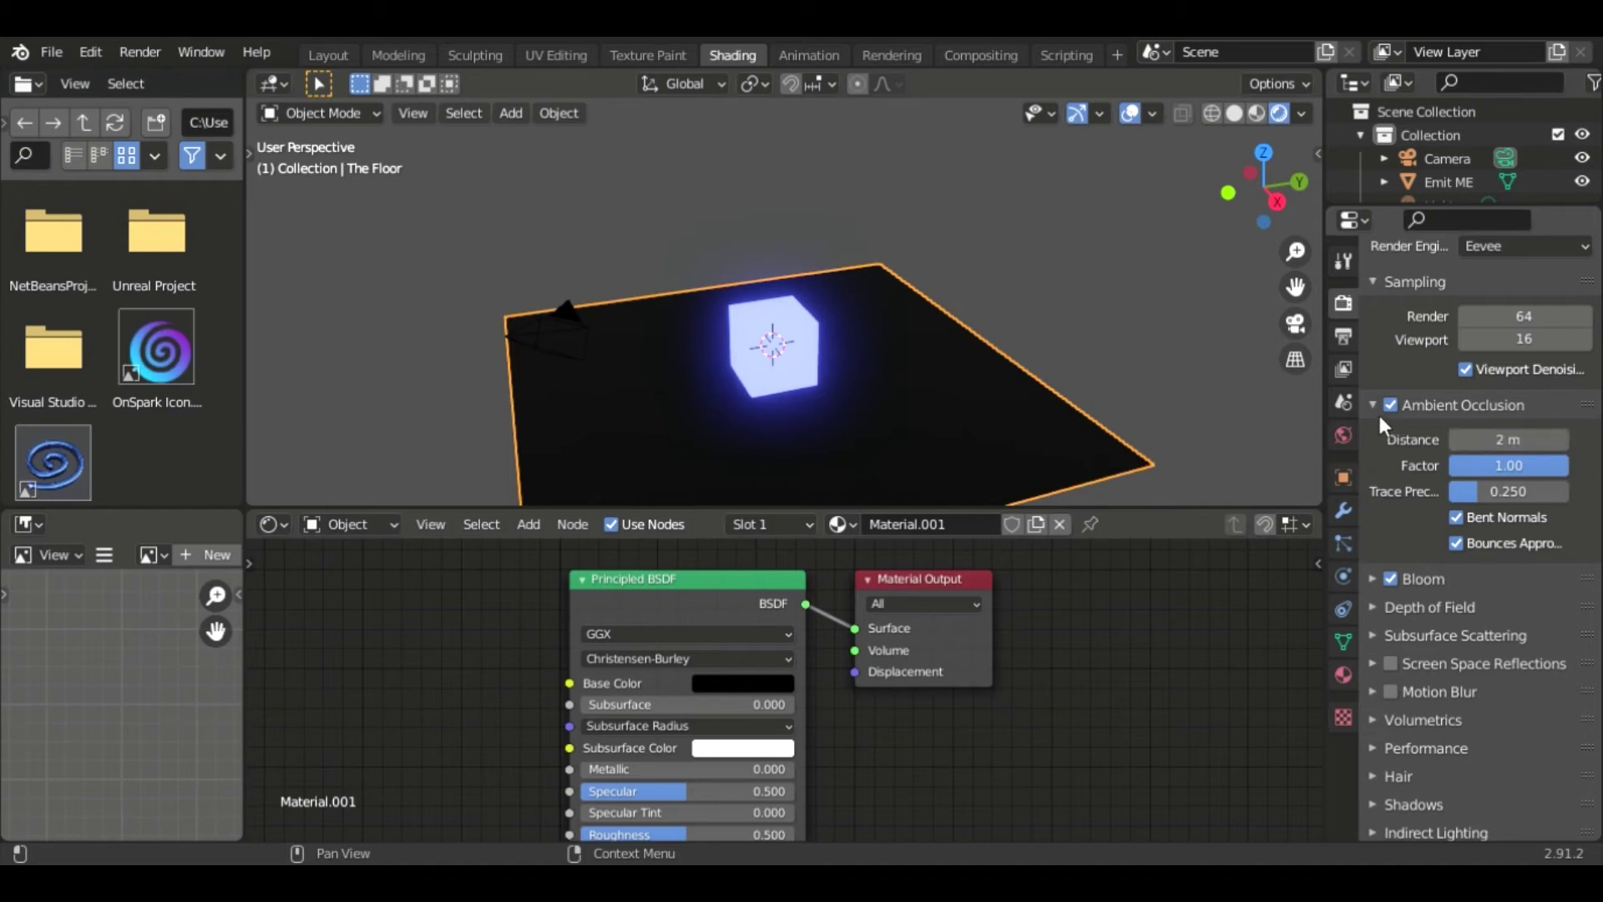
{"action": "left_click", "coordinate": [1377, 404]}
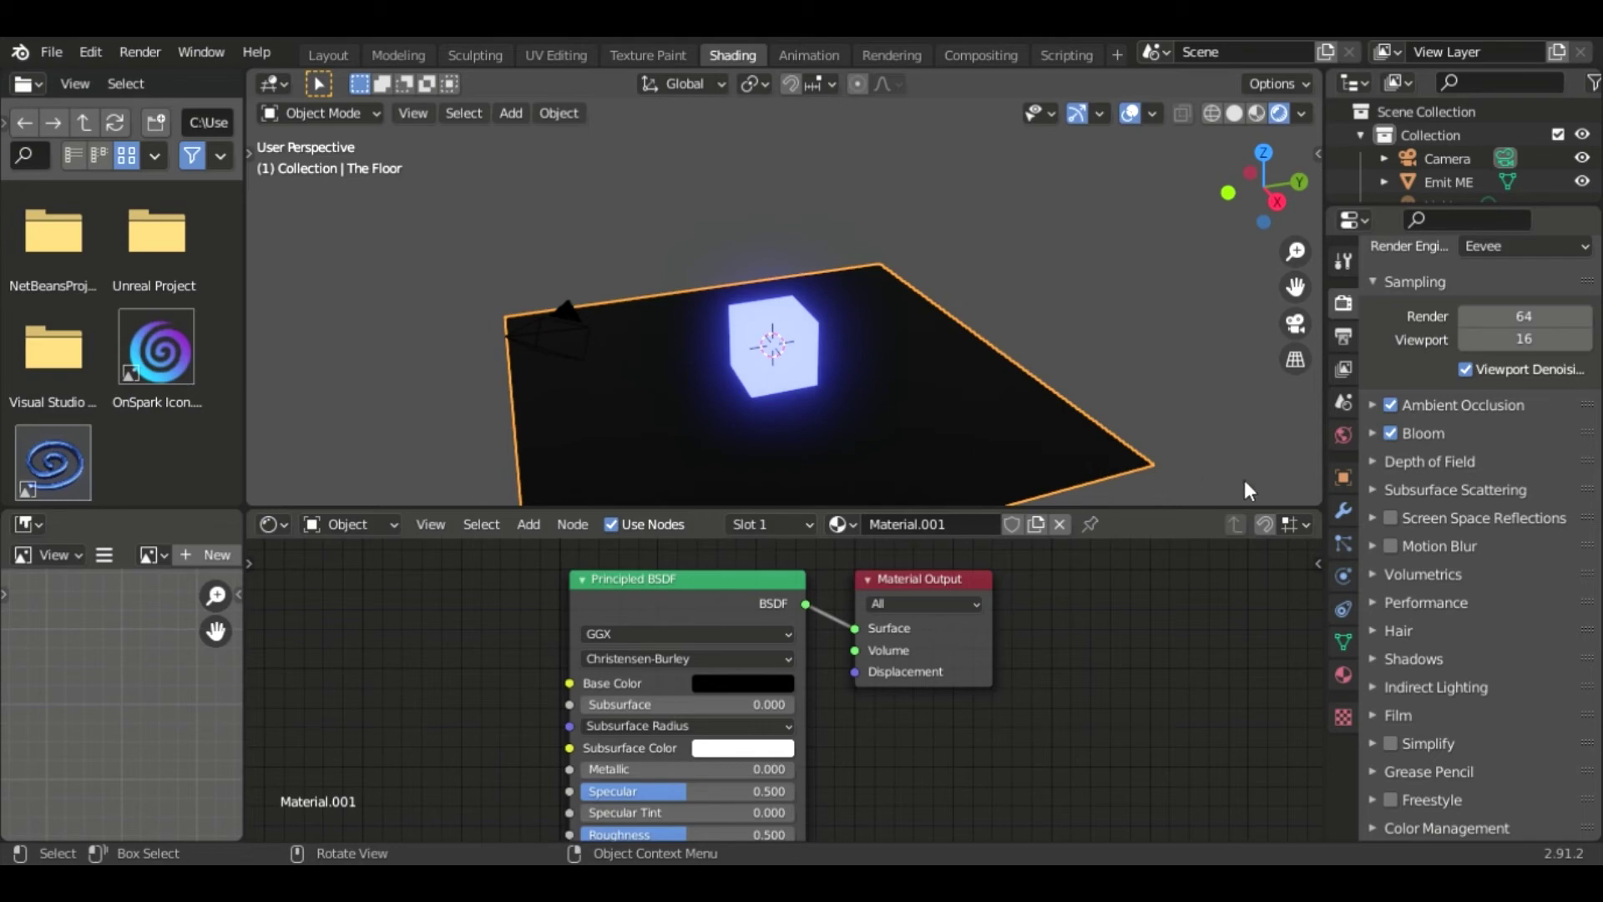
Step: Enable Screen Space Reflections with refraction so the cube reflects on the floor
{"action": "left_click", "coordinate": [1390, 518]}
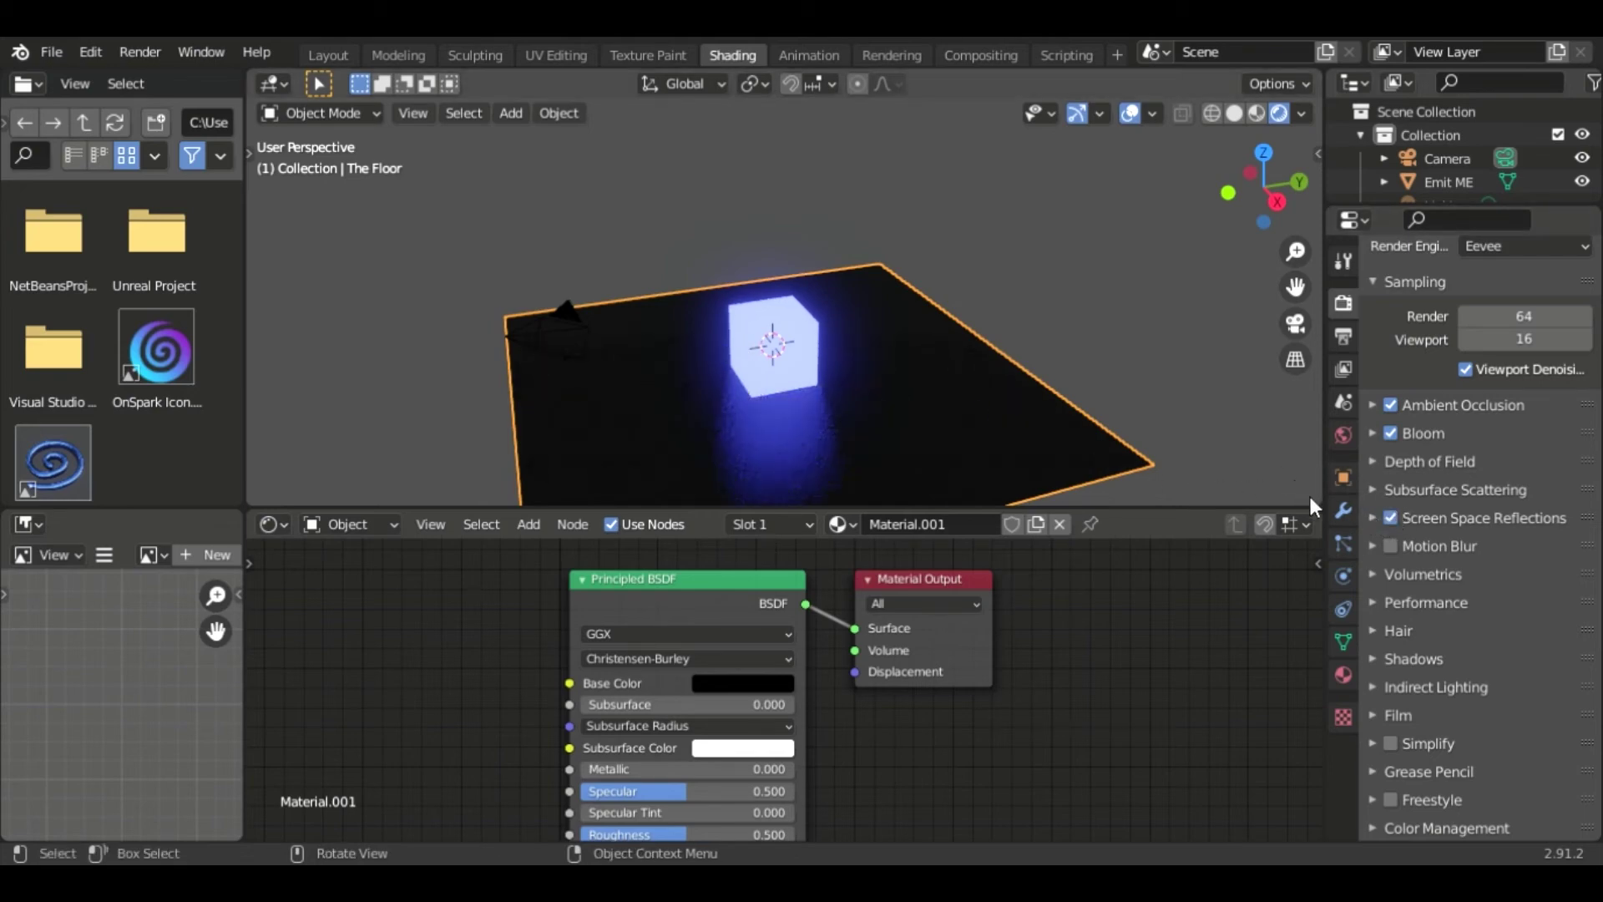
{"action": "left_click", "coordinate": [1370, 515]}
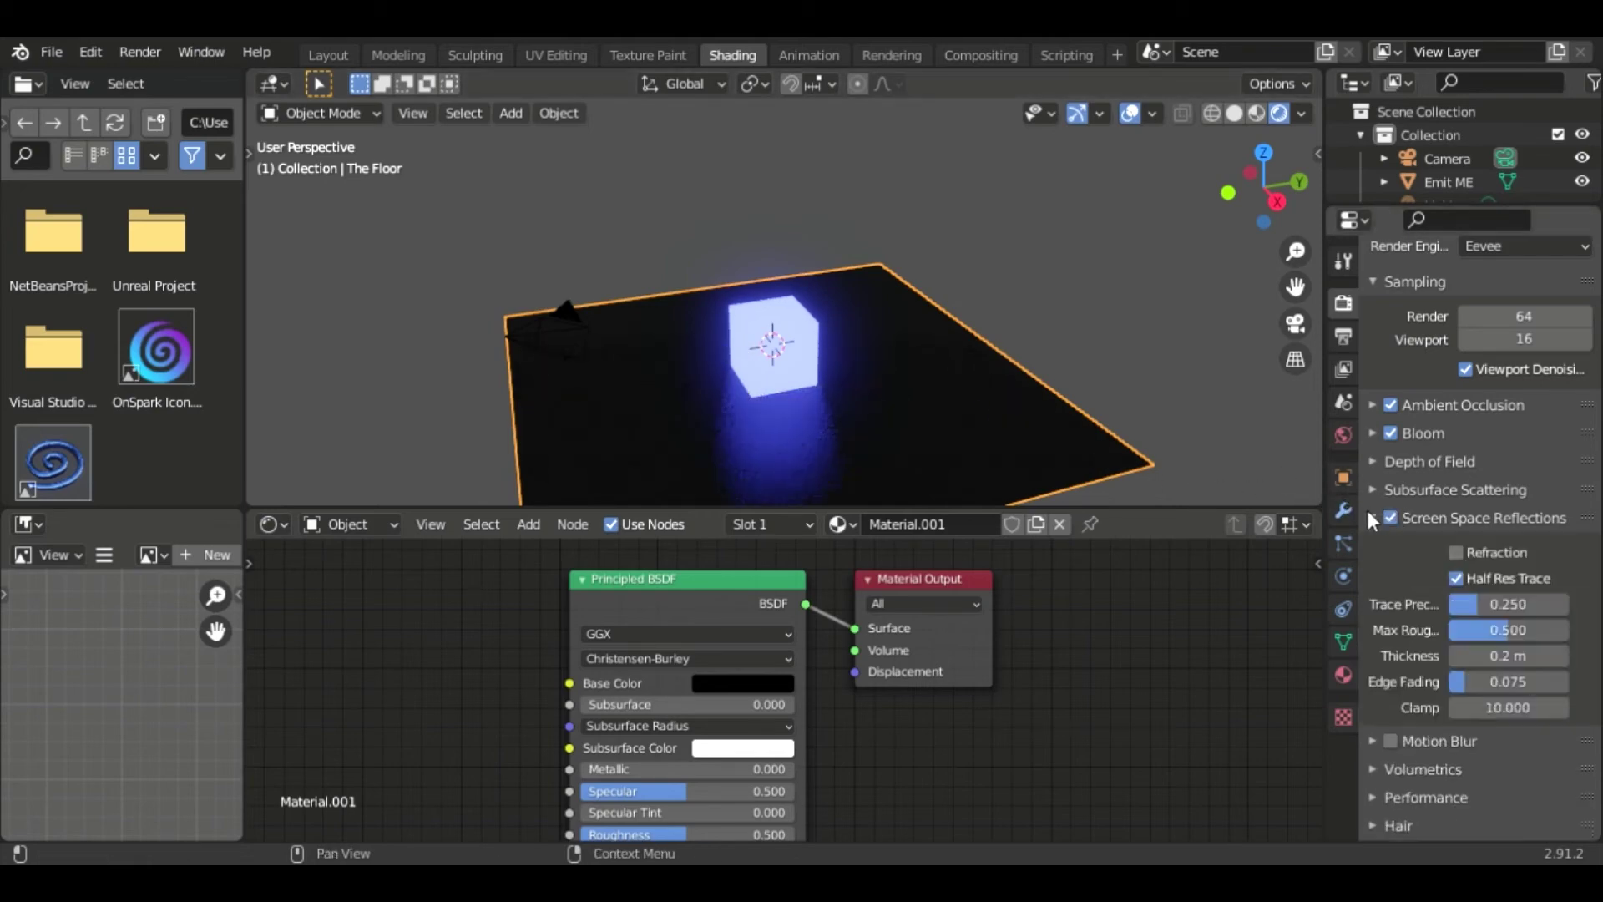
{"action": "left_click", "coordinate": [1456, 551]}
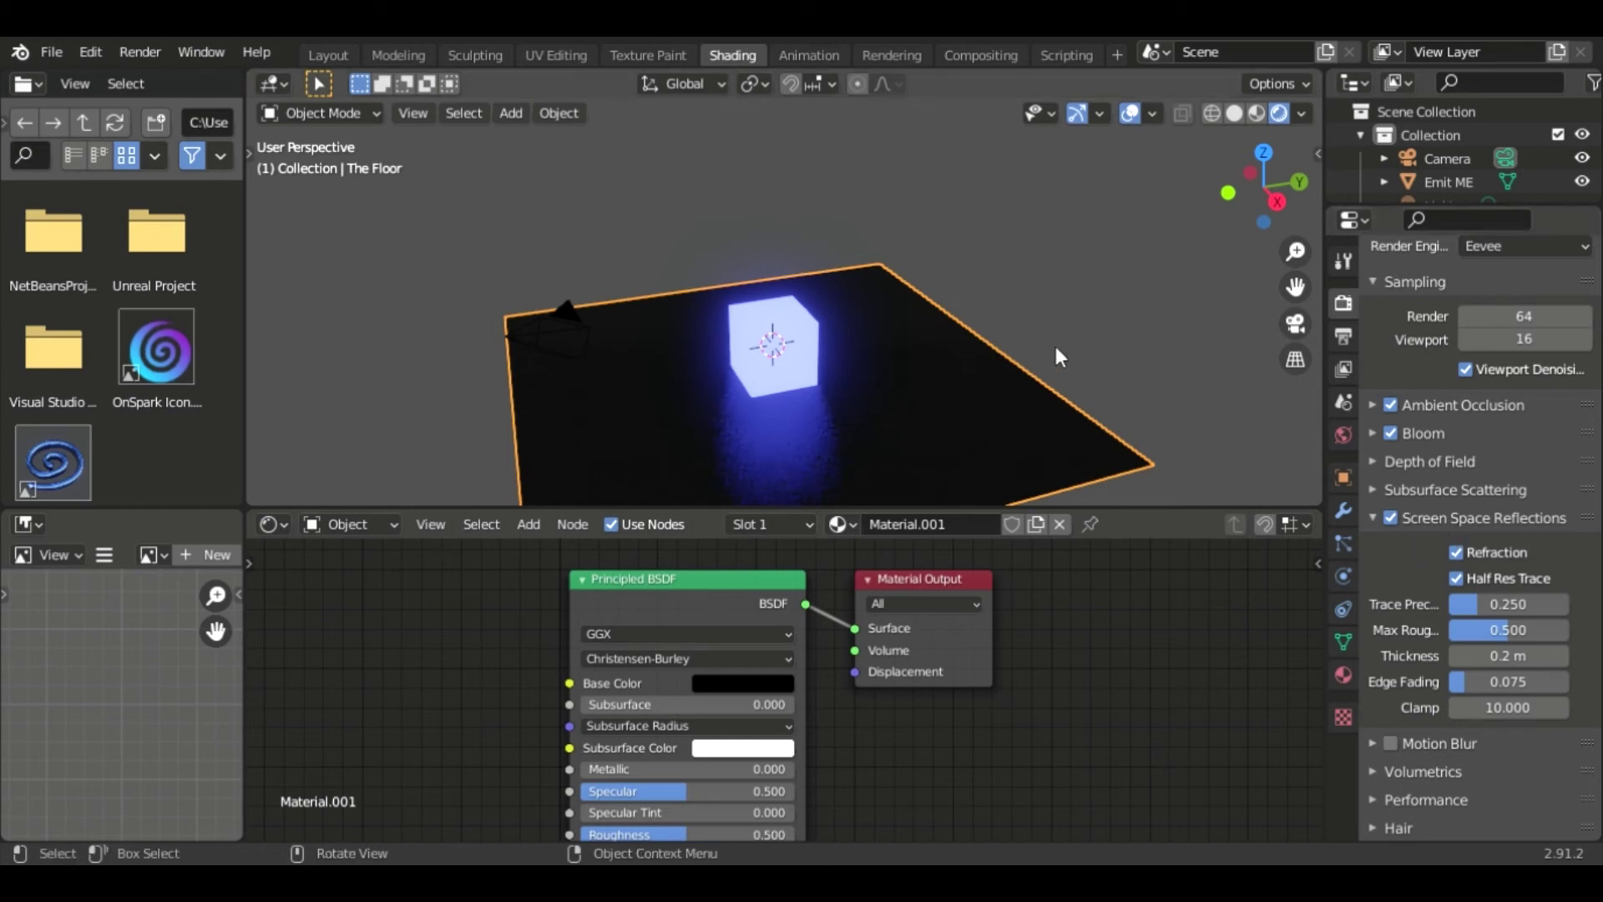
{"action": "middle_click_drag", "start_coordinate": [1053, 343], "coordinate": [773, 385]}
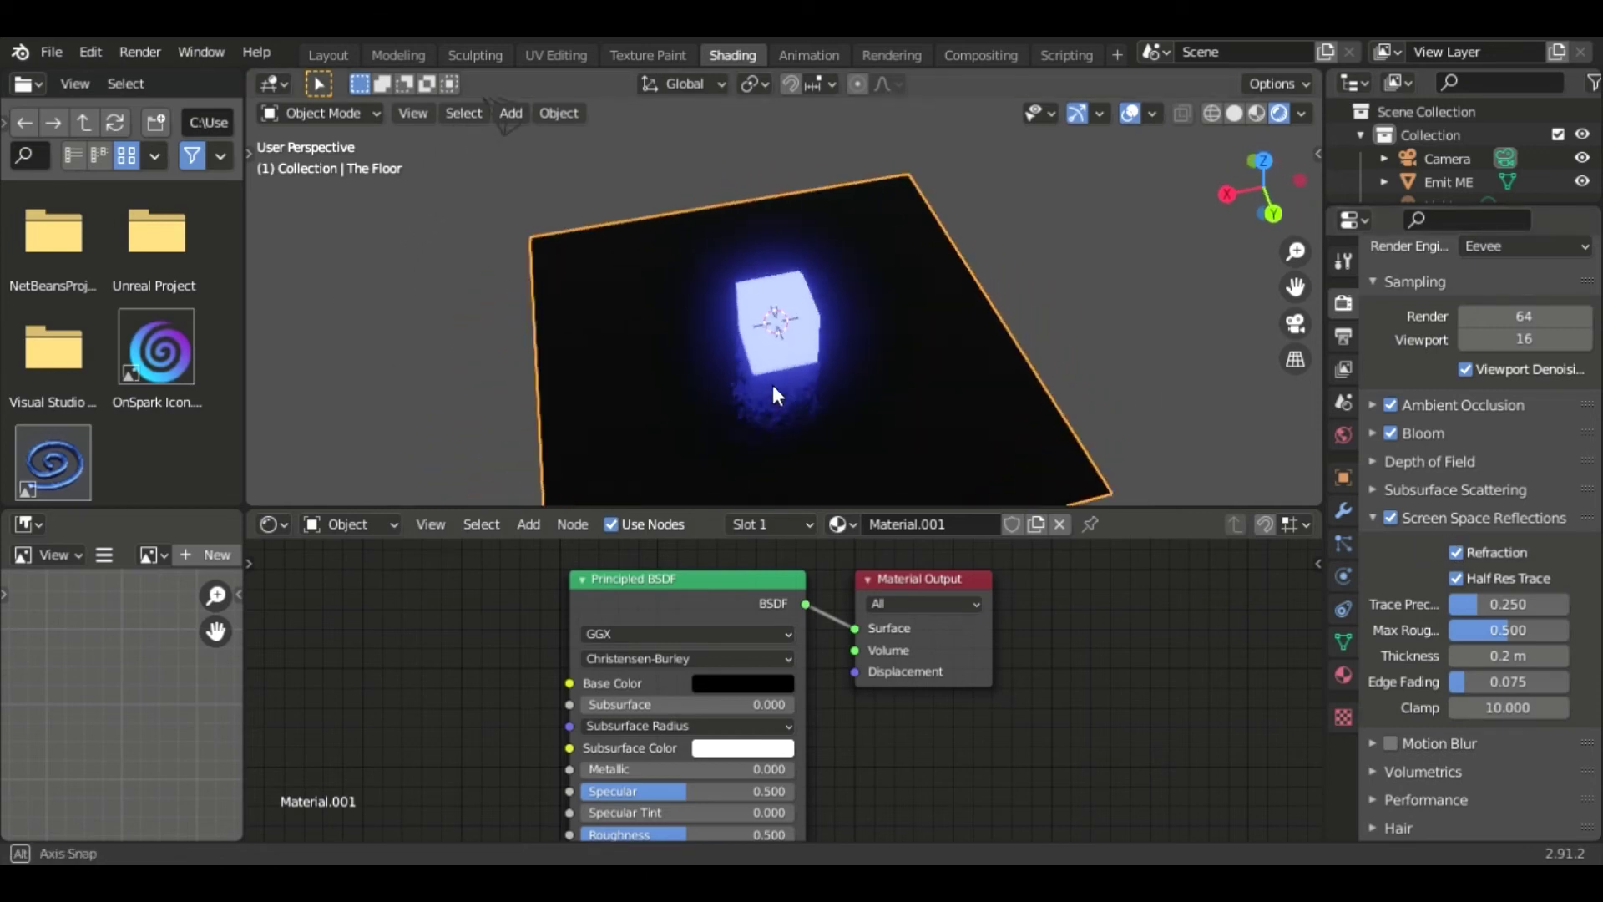
{"action": "middle_click_drag", "start_coordinate": [773, 384], "coordinate": [884, 367]}
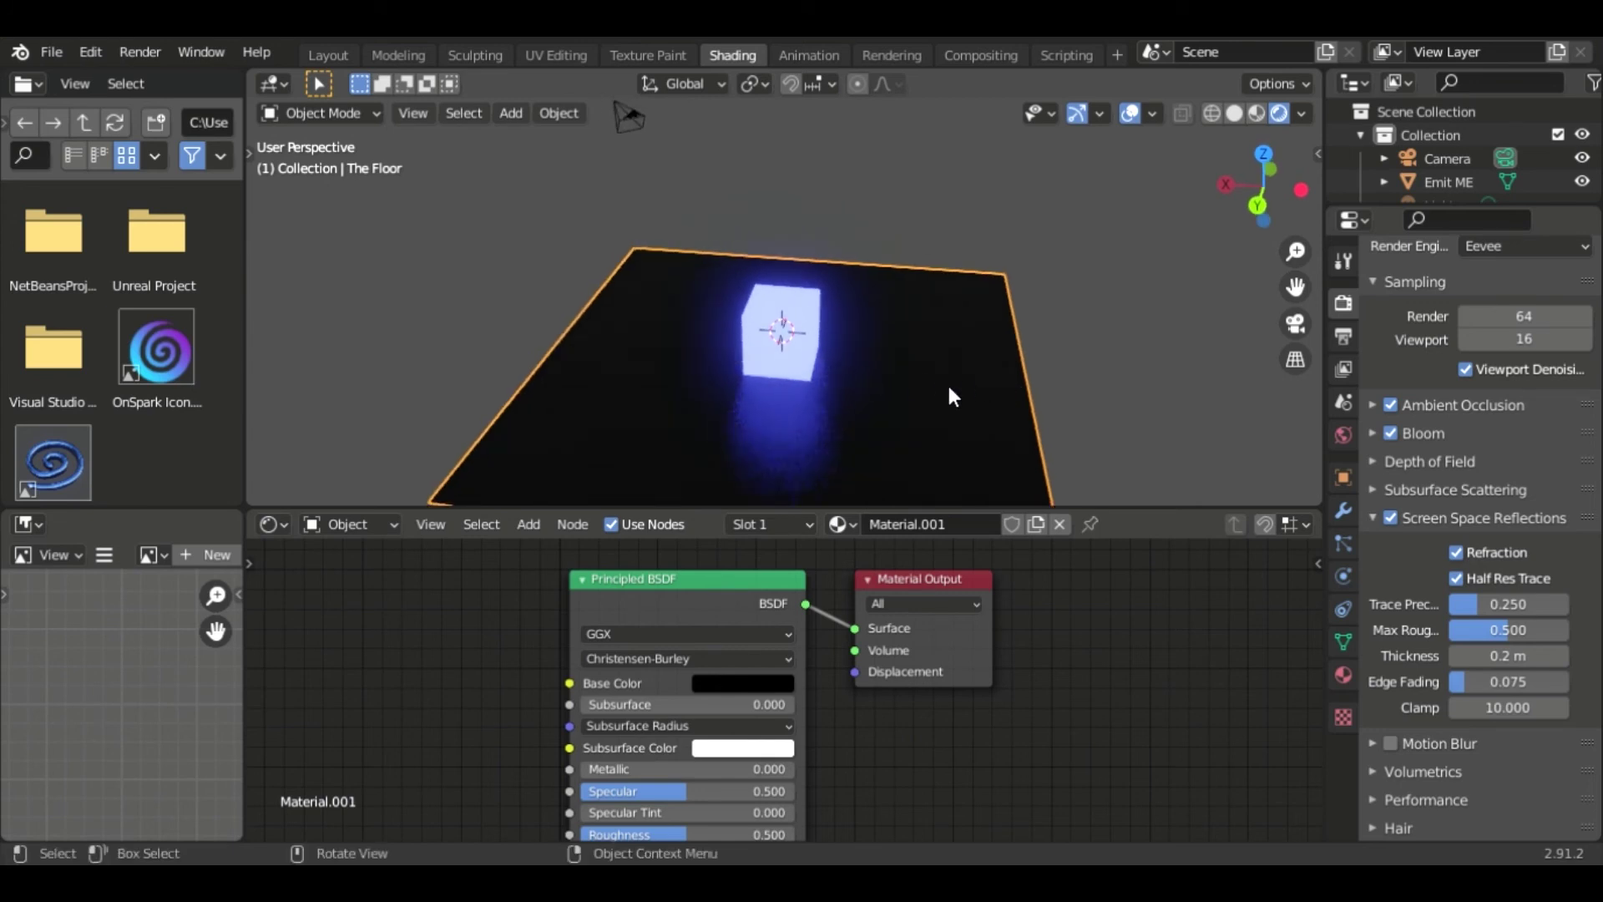